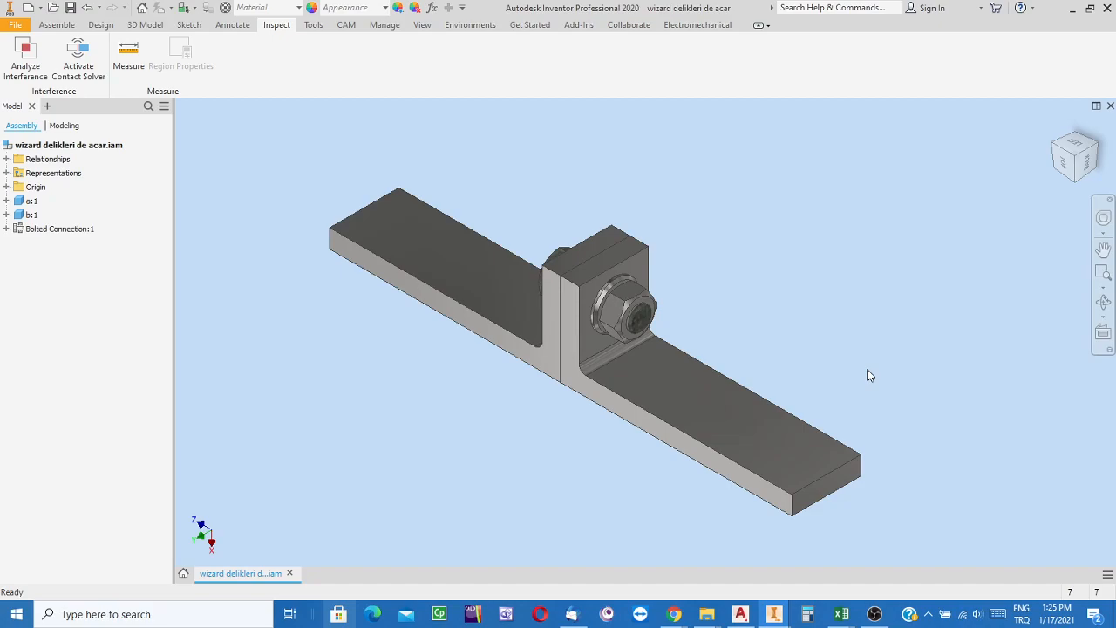
# Open the bolted connection in its own window to view its bolt, washers and nut, and close it without saving
pyautogui.click(1103, 302)
pyautogui.moveTo(650, 347); pyautogui.dragTo(779, 319)
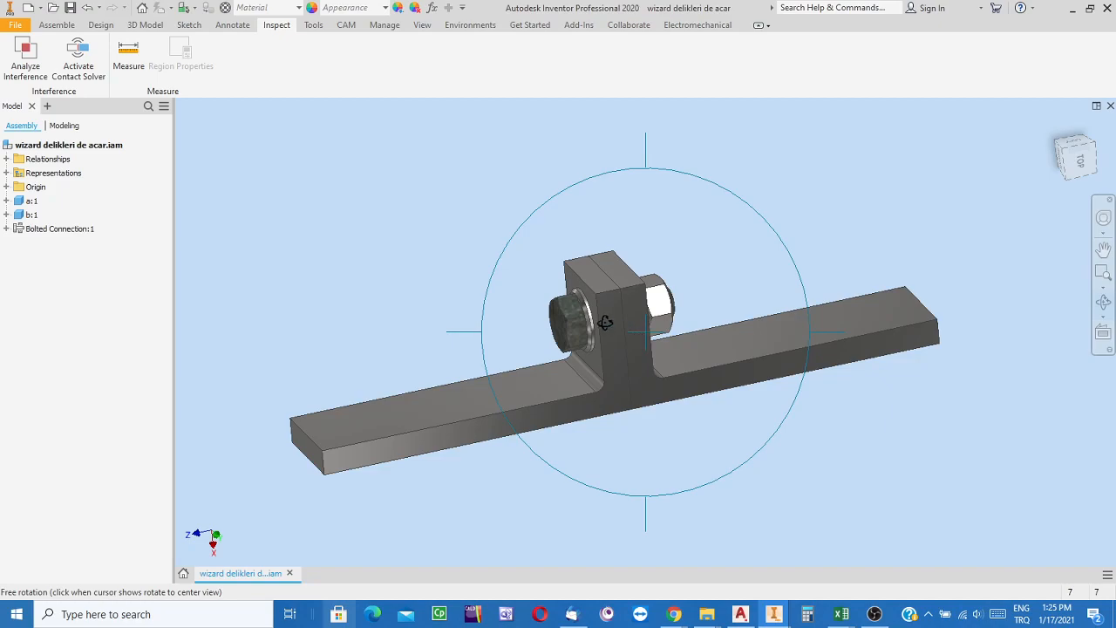
pyautogui.scroll(5, 599, 318)
pyautogui.scroll(-4, 599, 318)
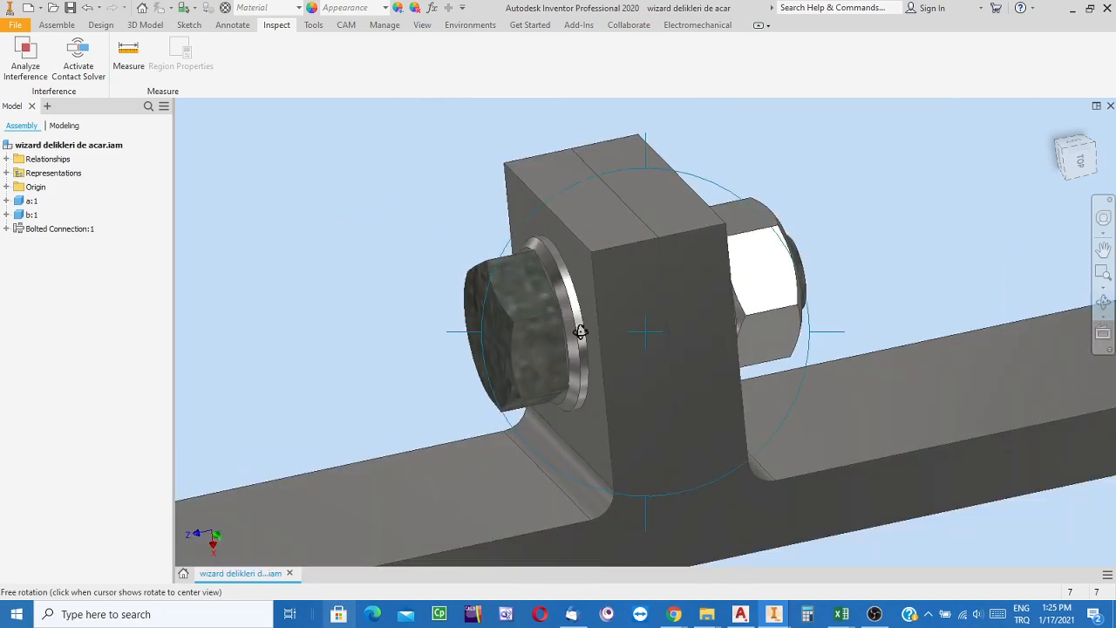
pyautogui.press('Escape')
pyautogui.click(522, 323)
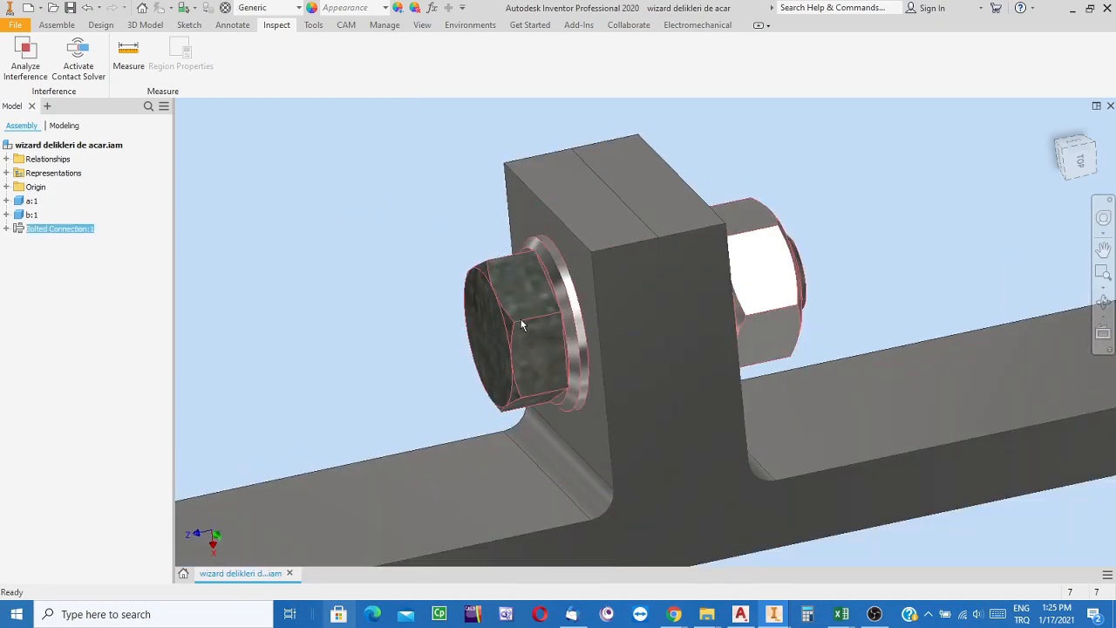
pyautogui.rightClick(522, 324)
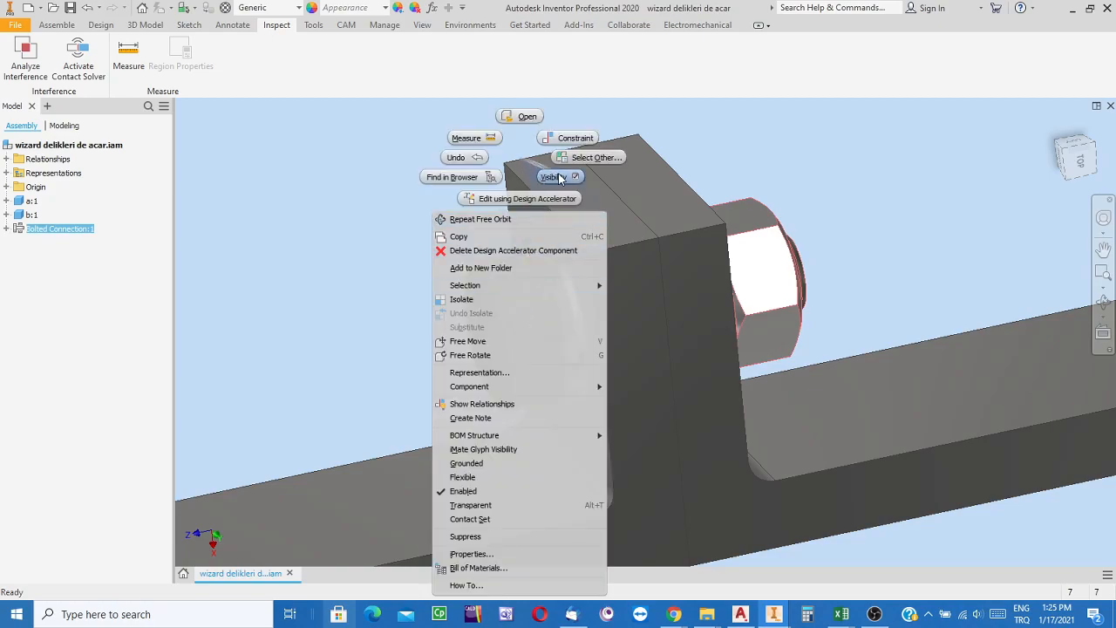
pyautogui.click(528, 117)
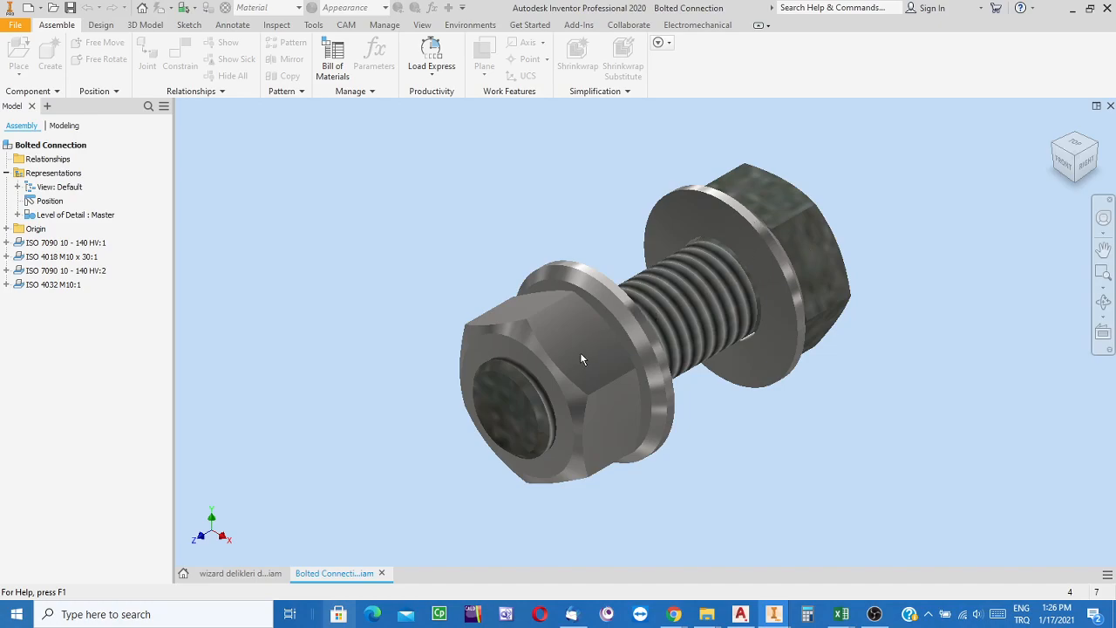
pyautogui.click(382, 574)
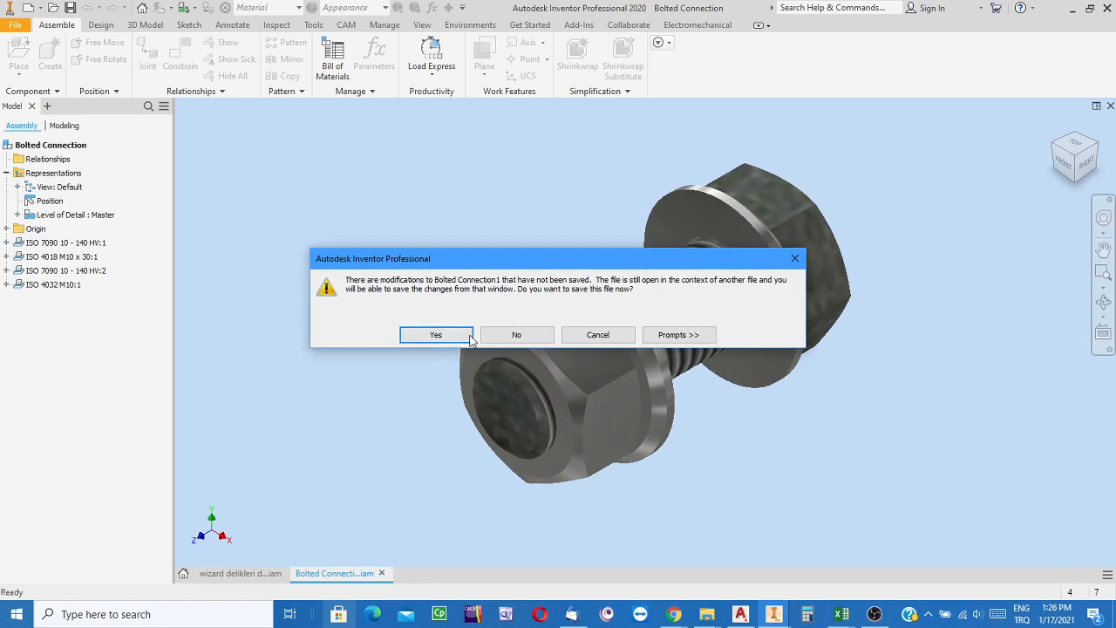
pyautogui.click(514, 335)
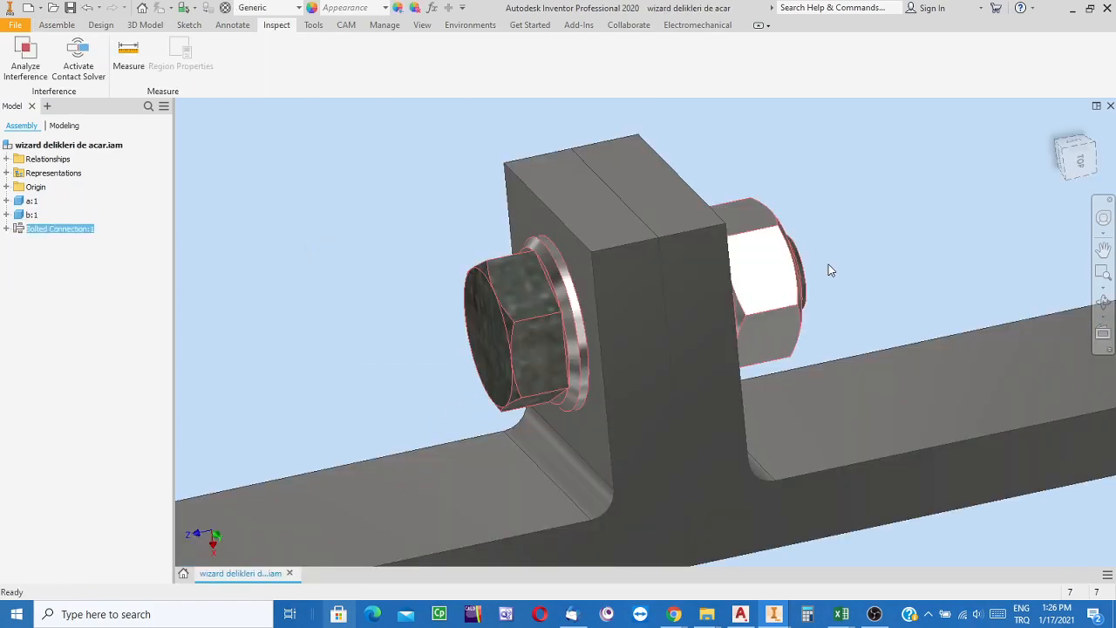
# Review the connection types in the Bolted Connection generator, close it, and look through the available pin types
pyautogui.scroll(-4, 828, 267)
pyautogui.scroll(2, 827, 262)
pyautogui.scroll(-2, 827, 262)
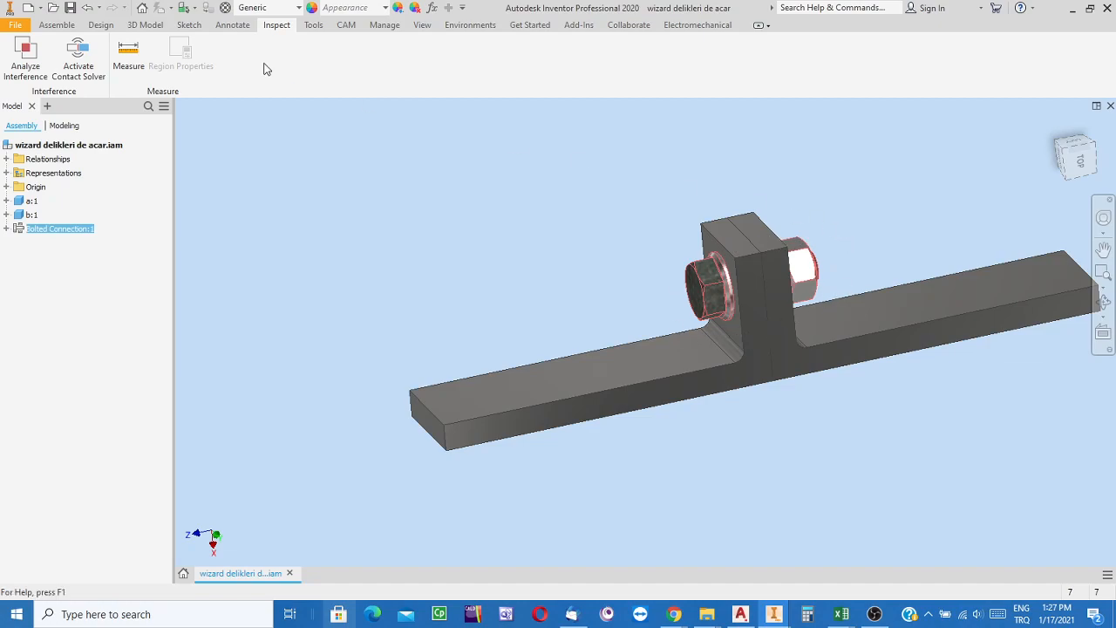
pyautogui.click(99, 25)
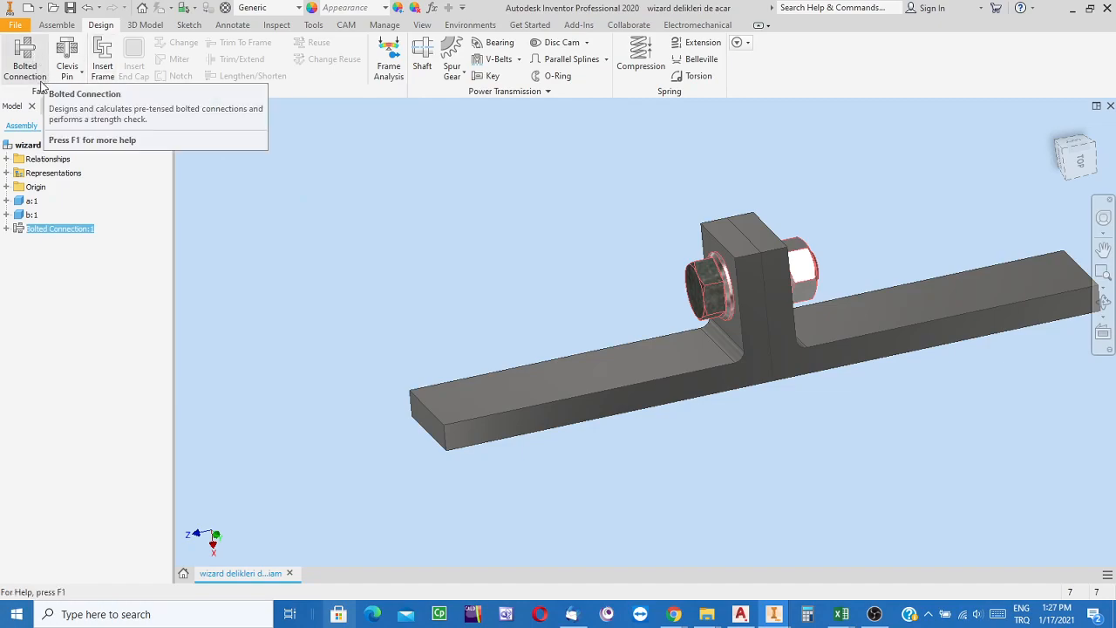
pyautogui.click(25, 54)
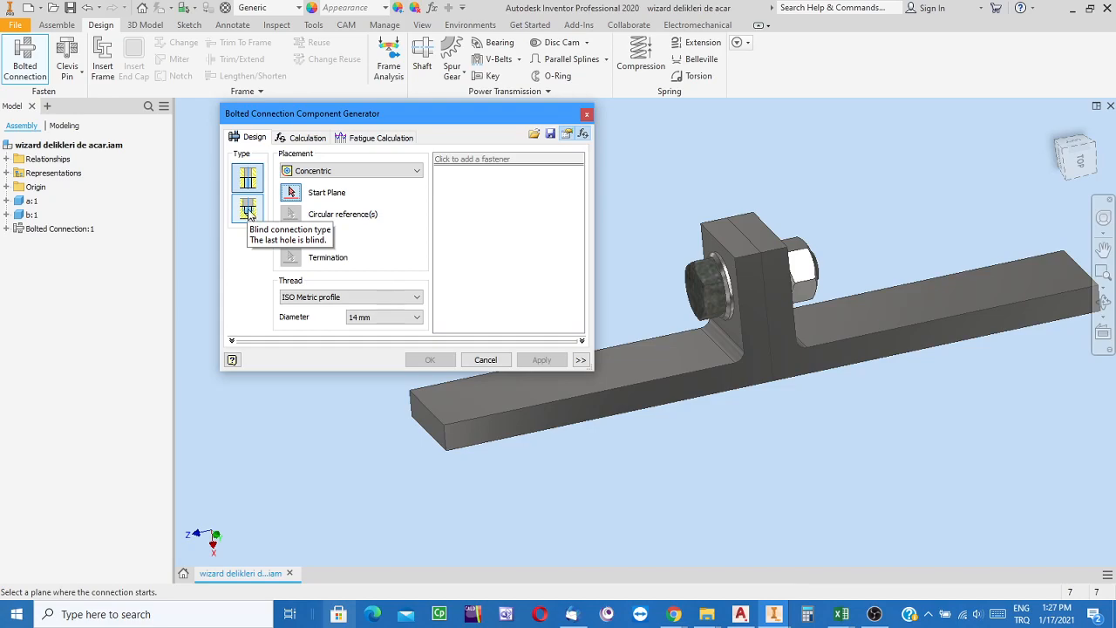
pyautogui.click(587, 113)
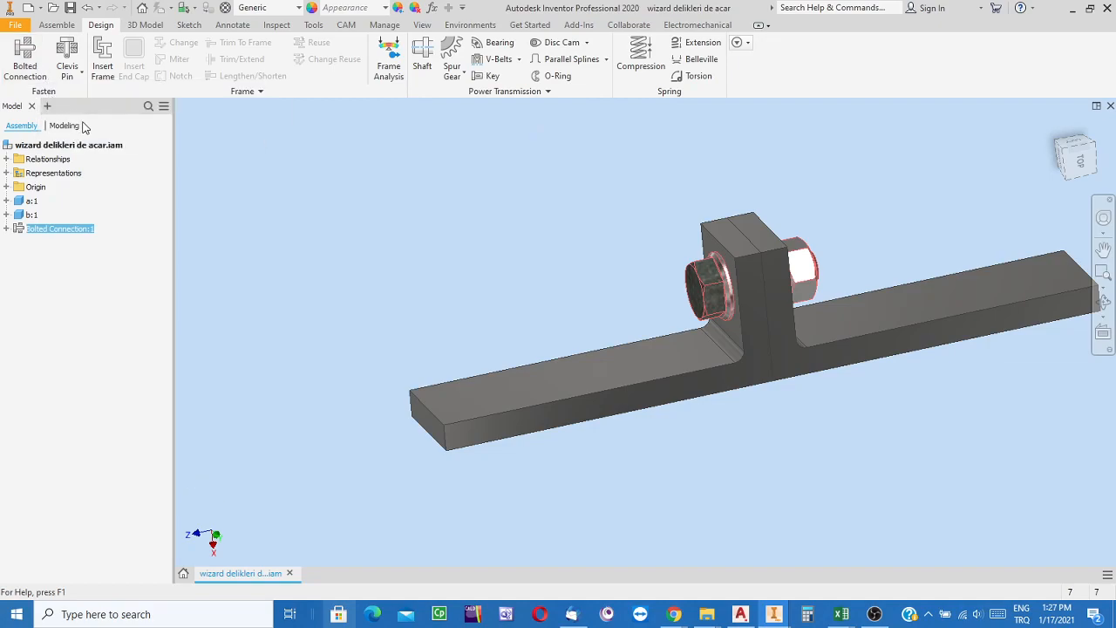
pyautogui.click(81, 75)
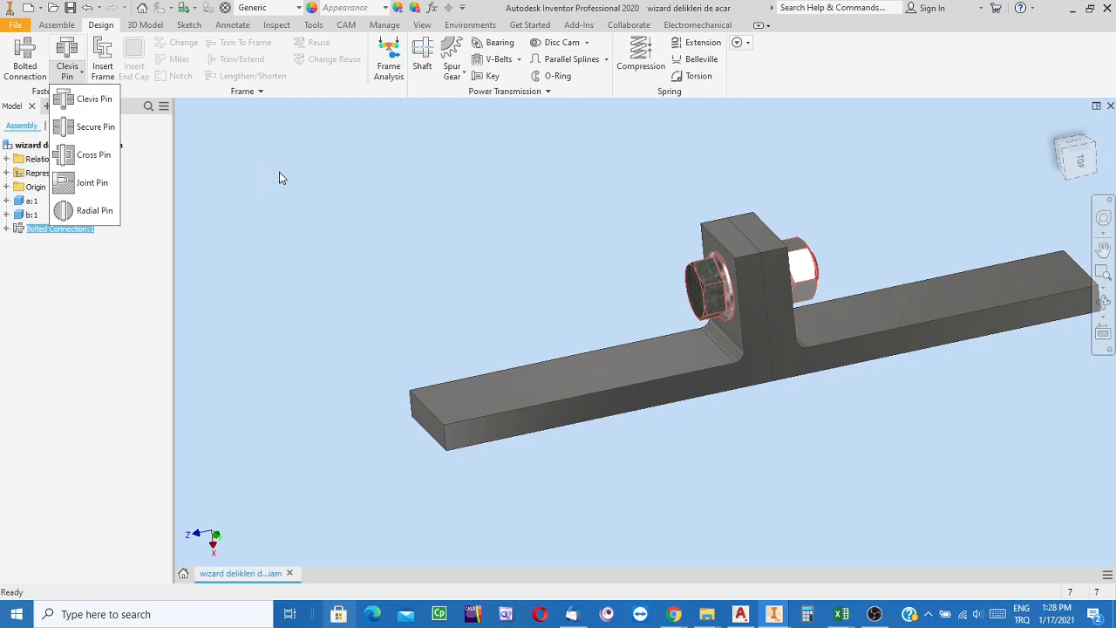
pyautogui.click(221, 179)
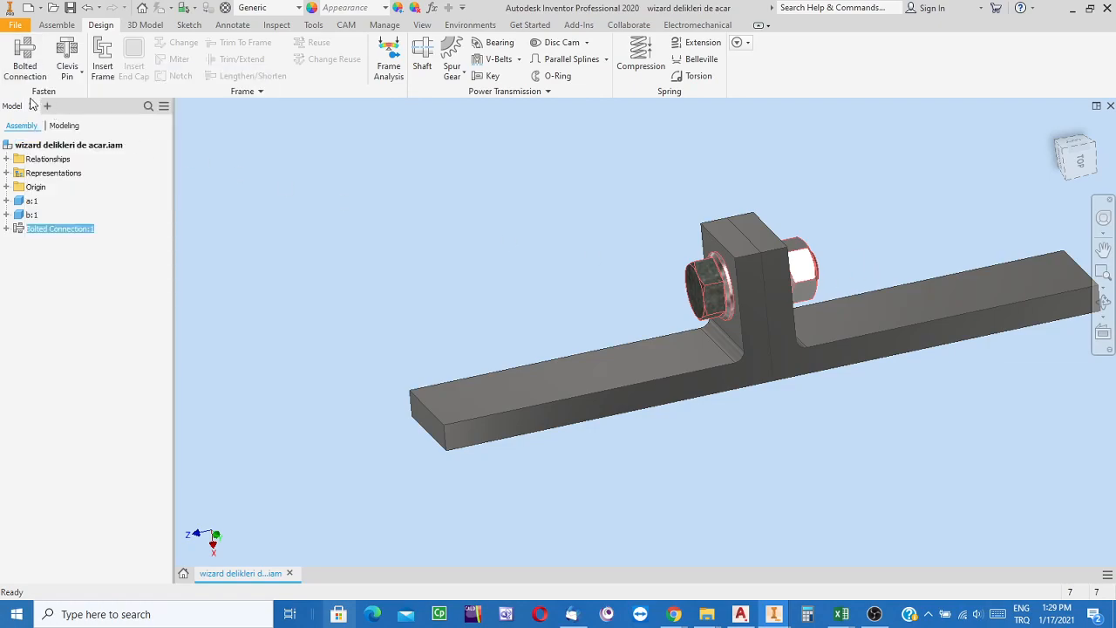
# Start a new bolted connection, examine its placement options and strength calculation inputs, and cancel it
pyautogui.click(26, 57)
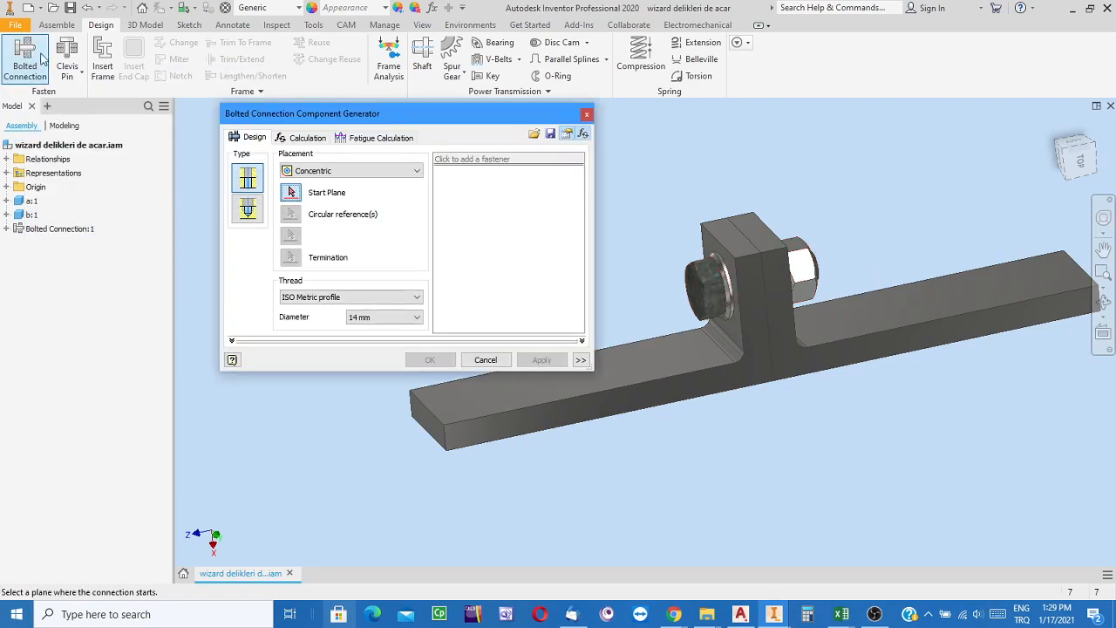
pyautogui.moveTo(440, 124); pyautogui.dragTo(454, 153)
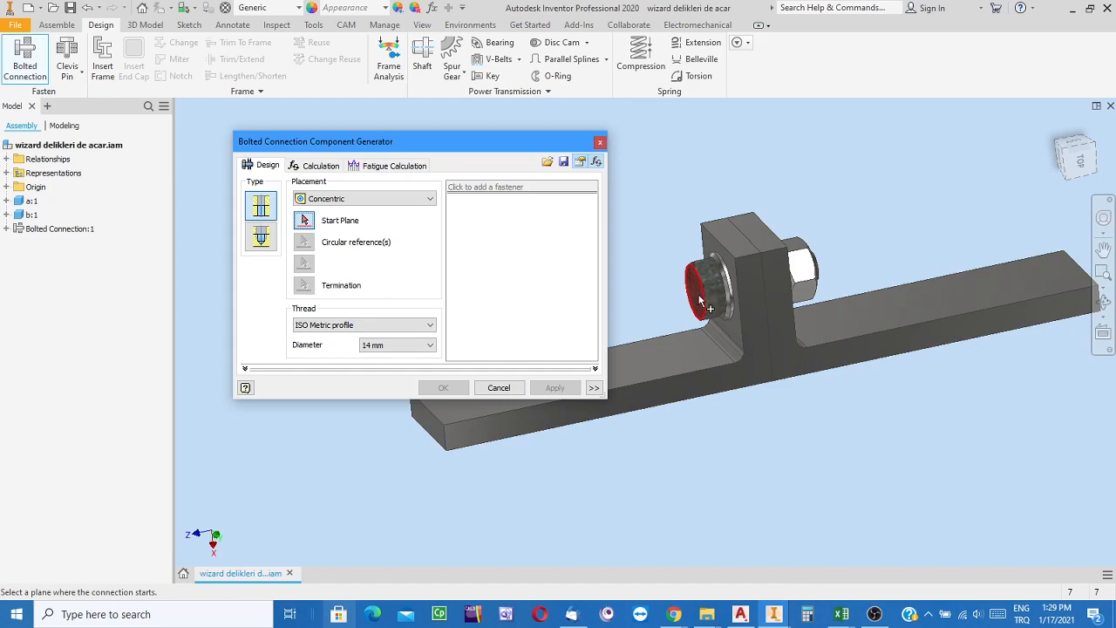
pyautogui.moveTo(721, 323)
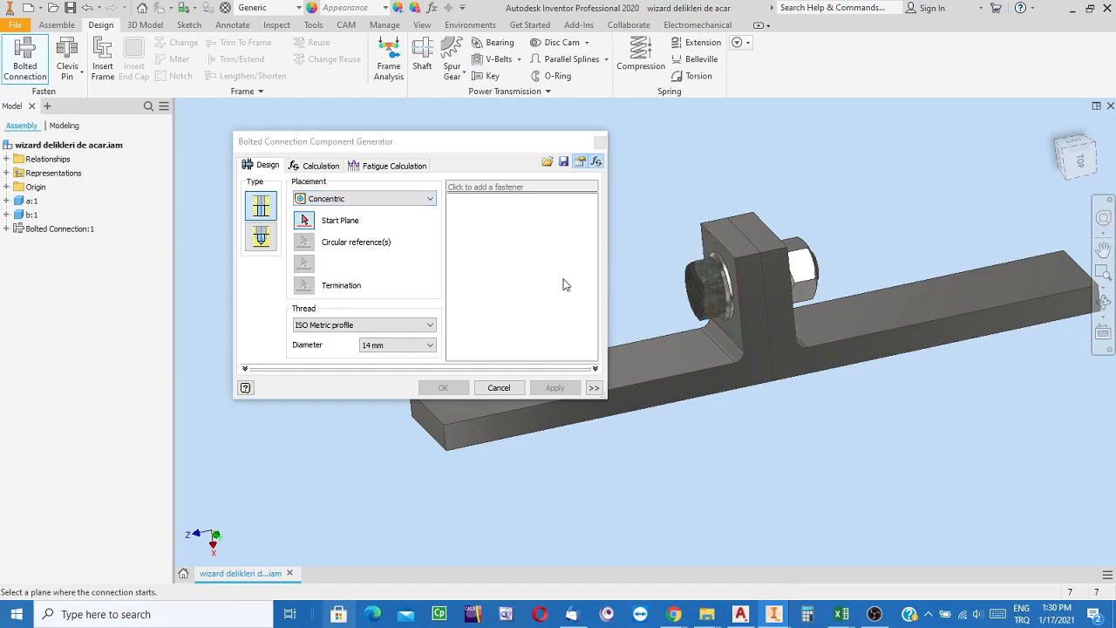
pyautogui.click(316, 169)
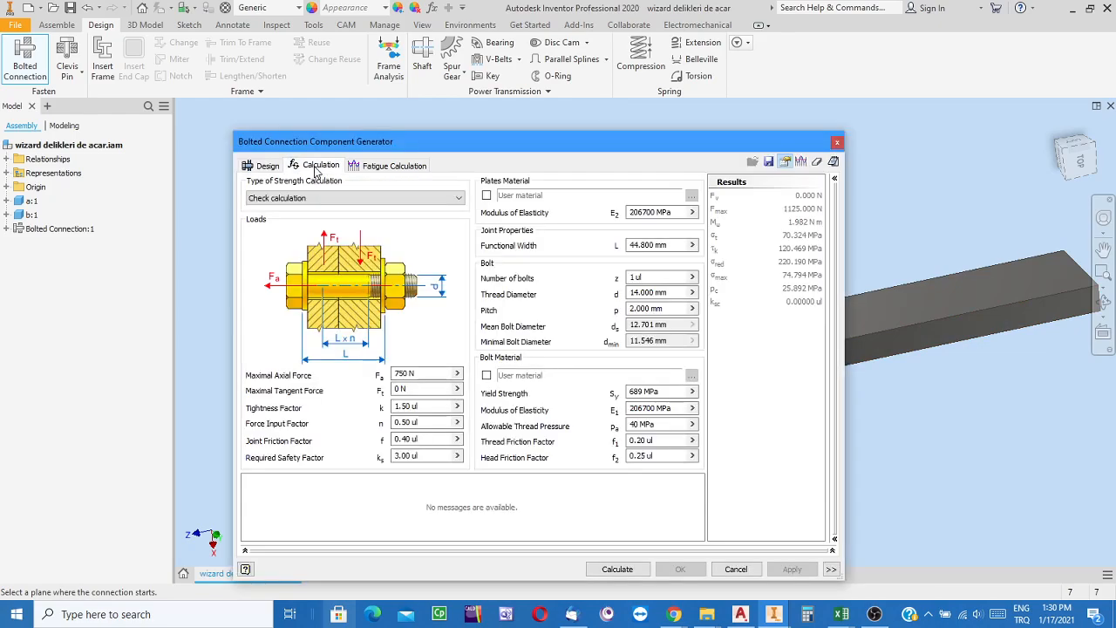
pyautogui.moveTo(443, 146); pyautogui.dragTo(386, 91)
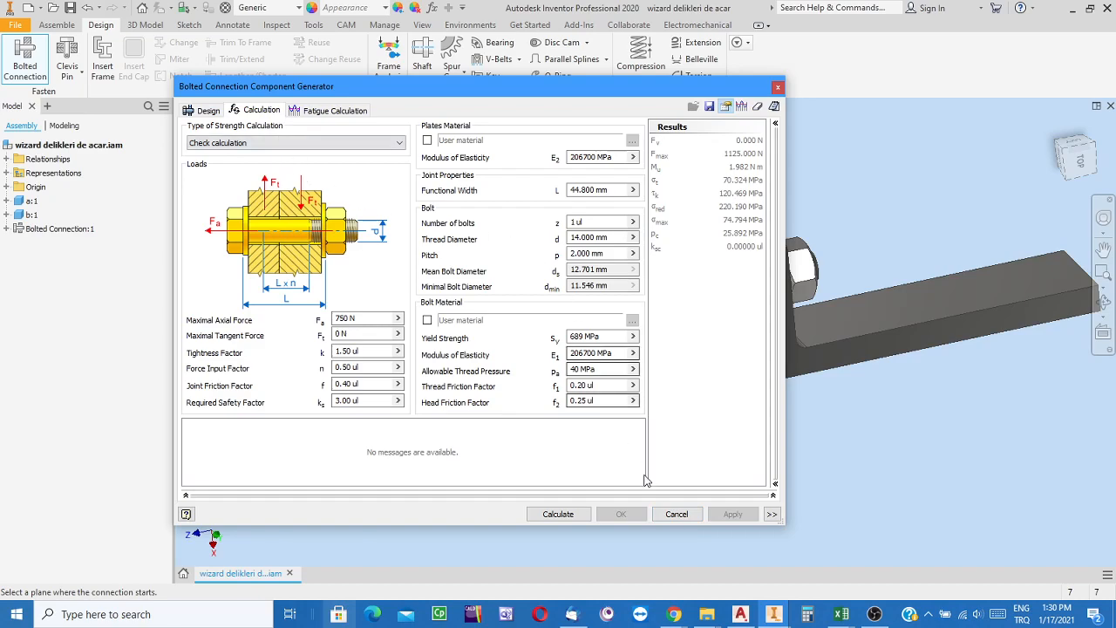
pyautogui.click(676, 514)
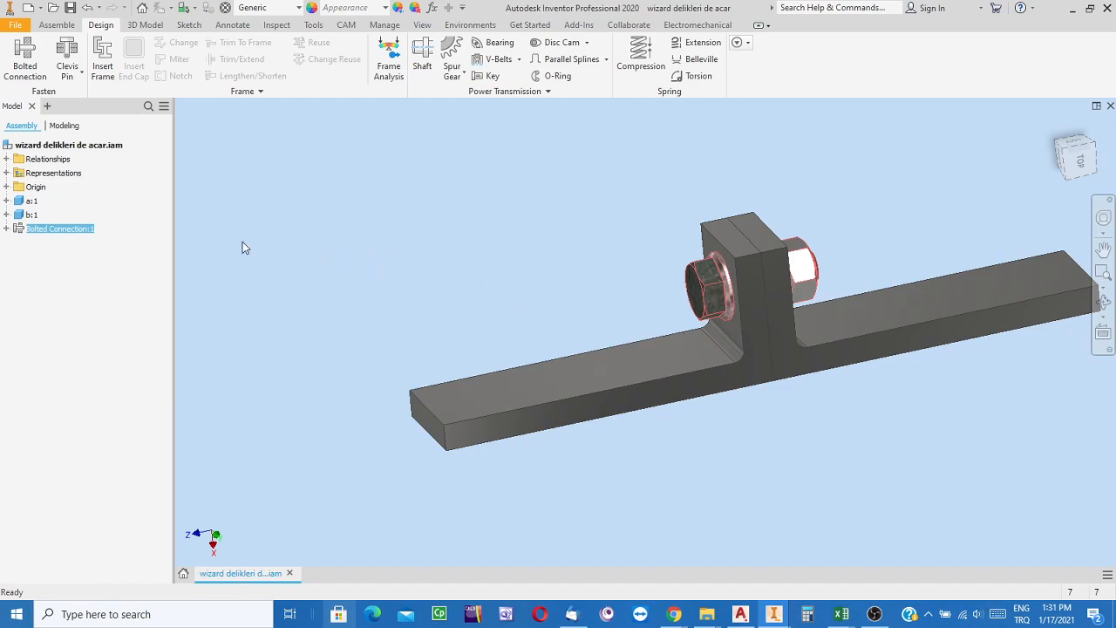
# Open the existing bolted connection for editing with Design Accelerator and examine its design and strength calculation settings
pyautogui.click(45, 230)
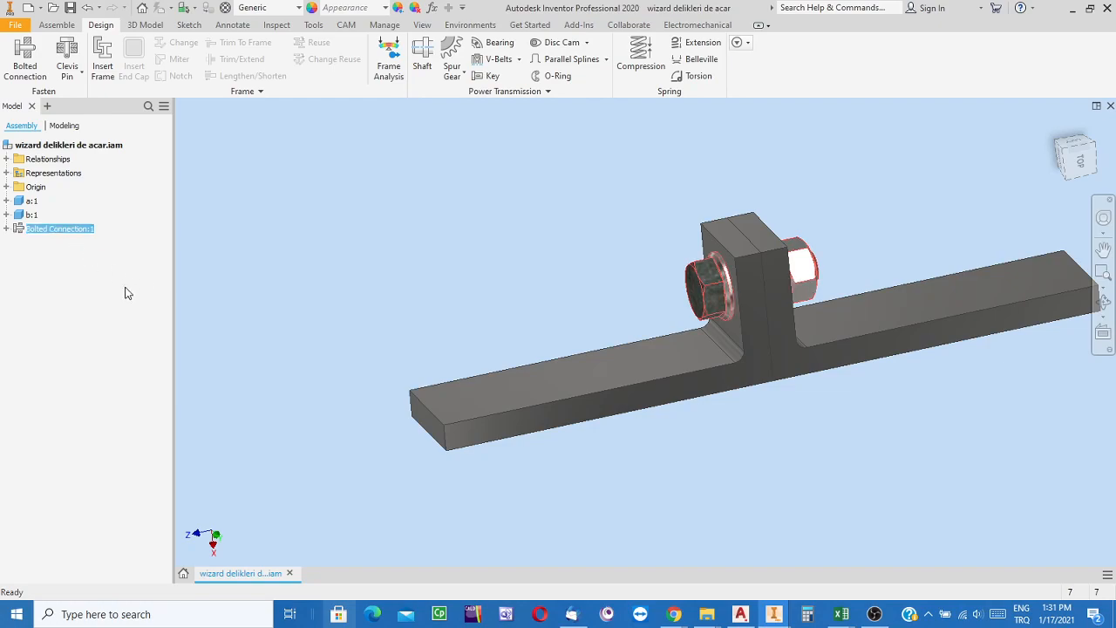
pyautogui.rightClick(52, 231)
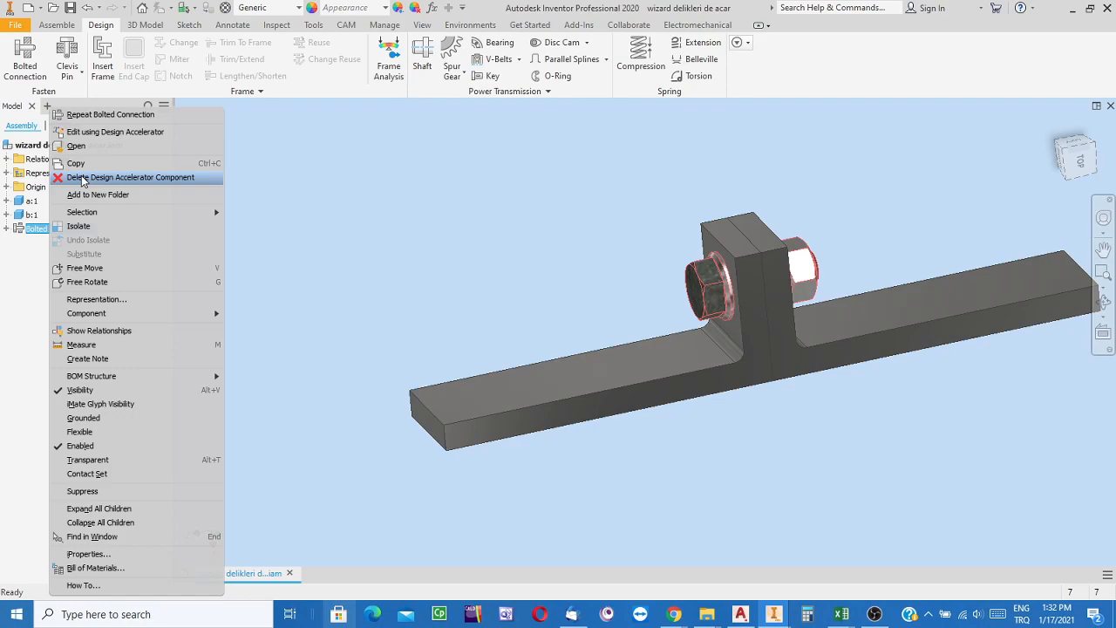
pyautogui.click(105, 133)
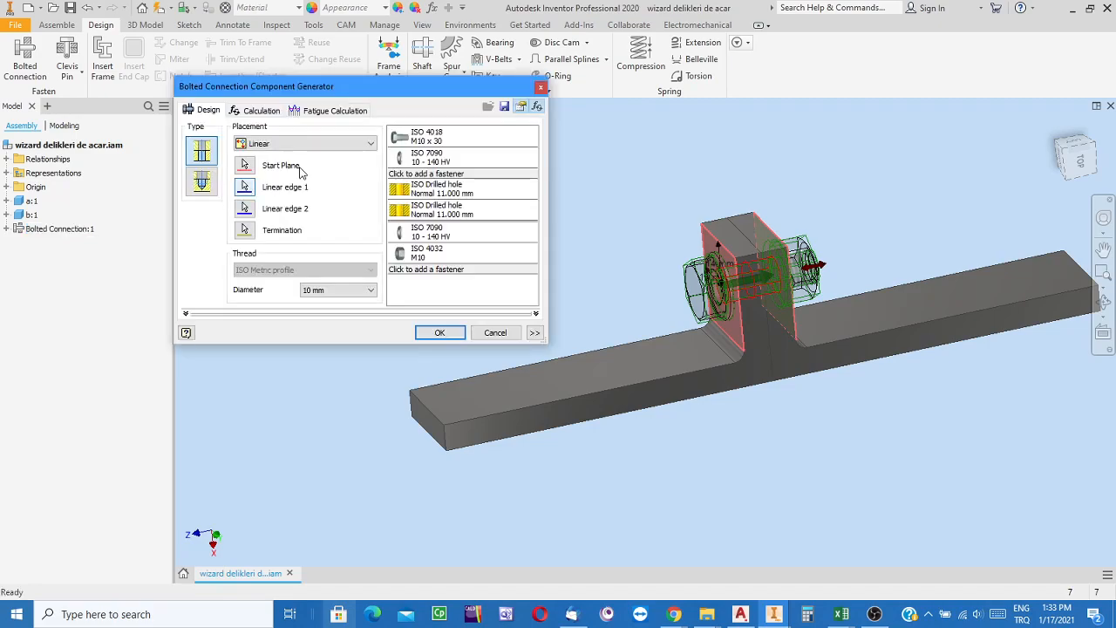
pyautogui.moveTo(349, 89); pyautogui.dragTo(363, 135)
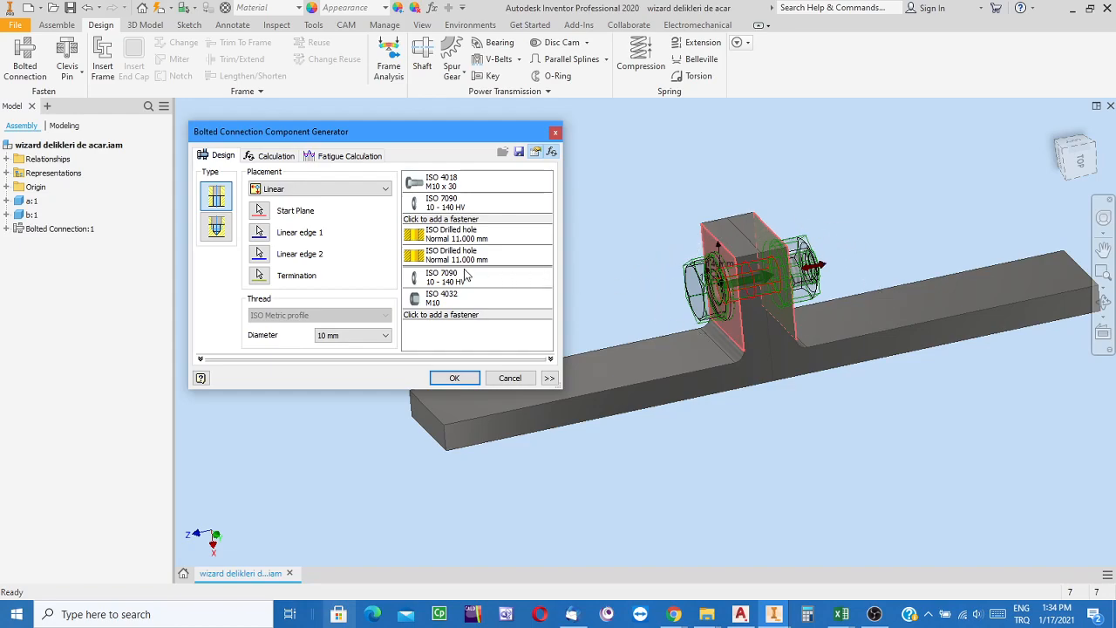
pyautogui.click(267, 156)
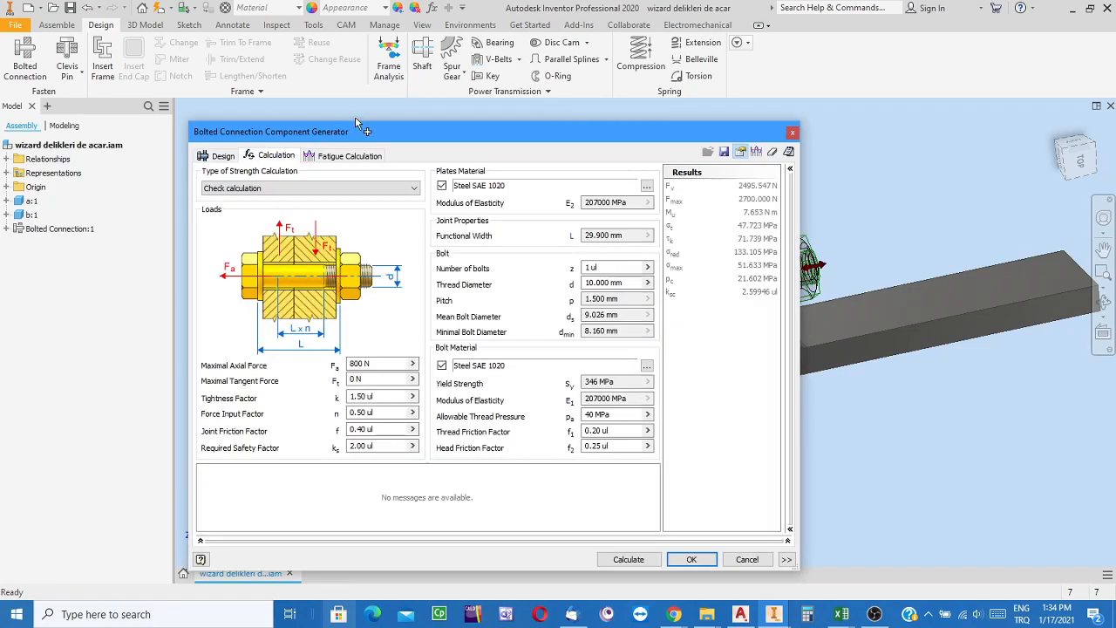
pyautogui.moveTo(366, 131); pyautogui.dragTo(233, 66)
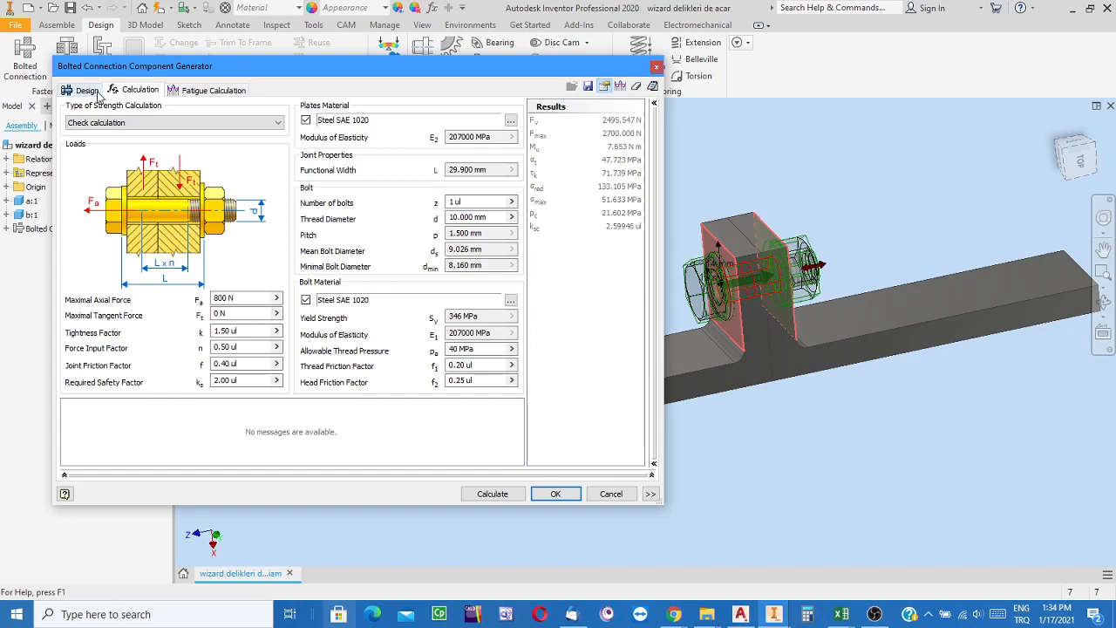
pyautogui.click(96, 92)
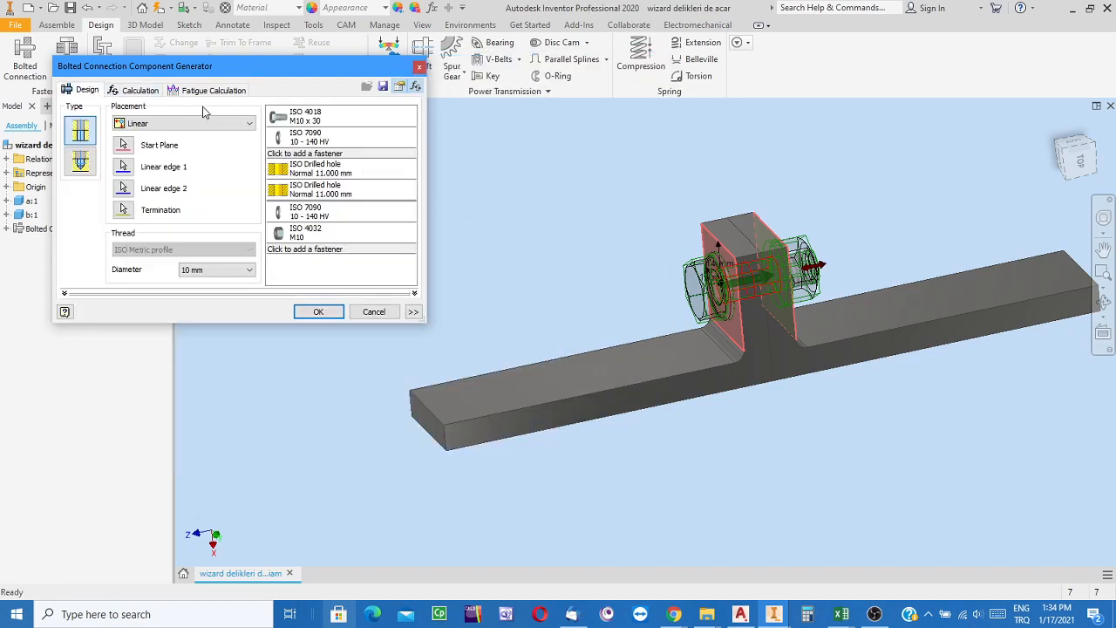
pyautogui.click(126, 91)
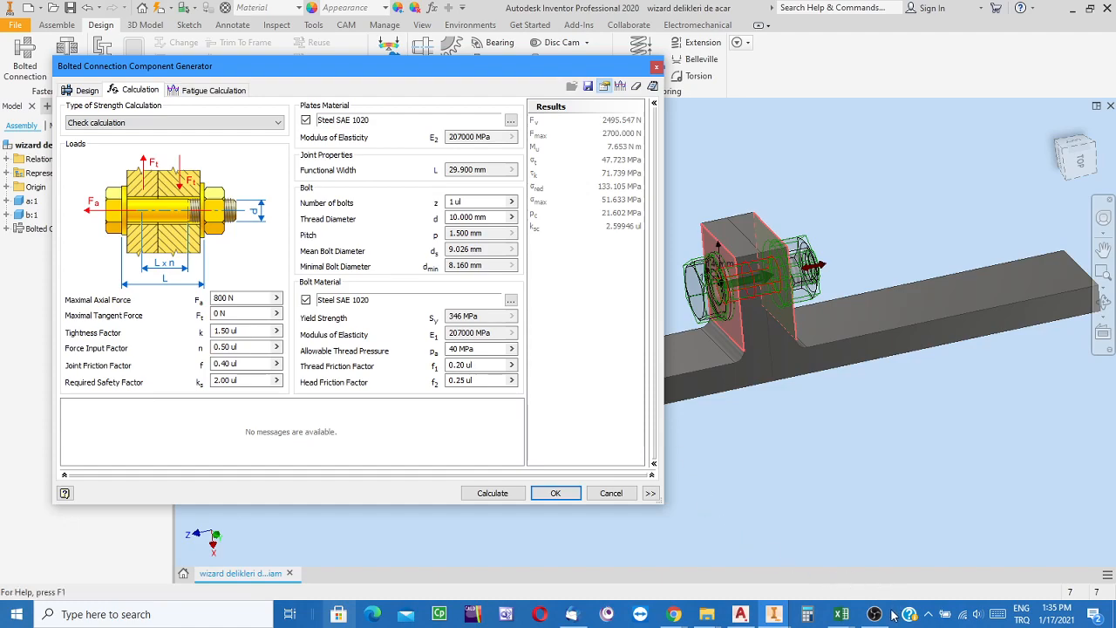
# Search Windows for "ipevo", look inside the IPEVO_Annotator folder and its Image Capture subfolder, and return to Inventor
pyautogui.moveTo(874, 613)
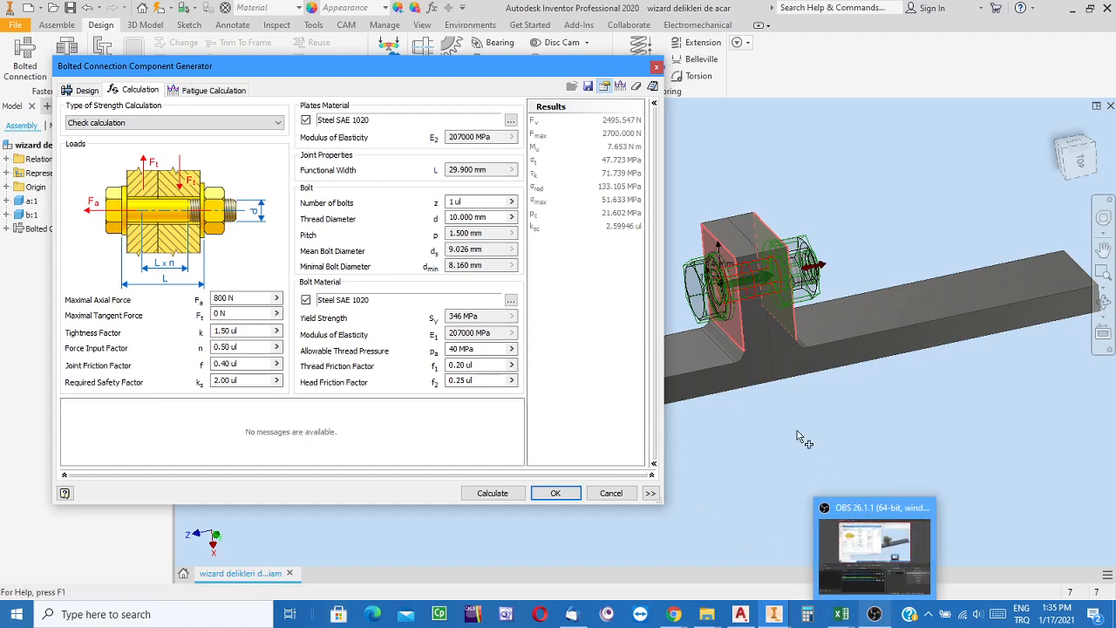
pyautogui.click(53, 614)
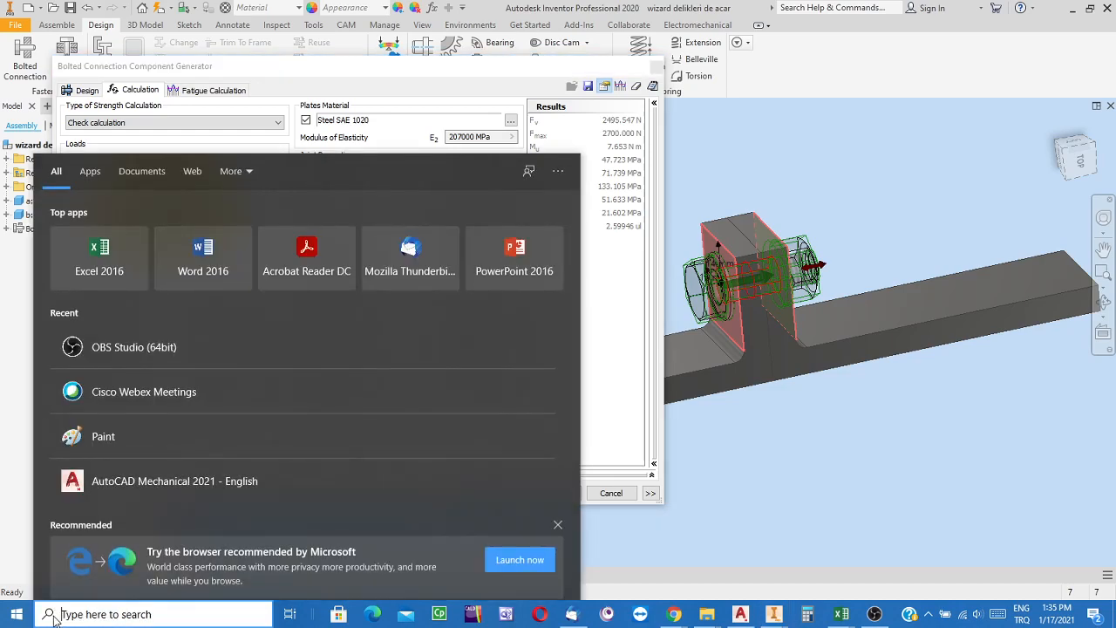
pyautogui.write('ipevo')
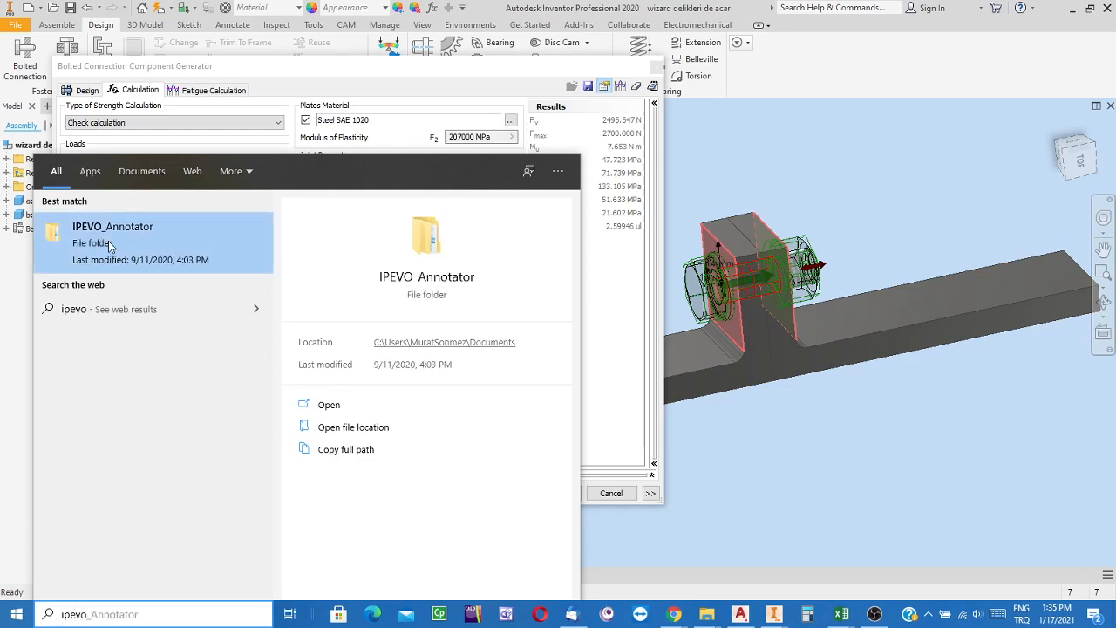
pyautogui.click(120, 230)
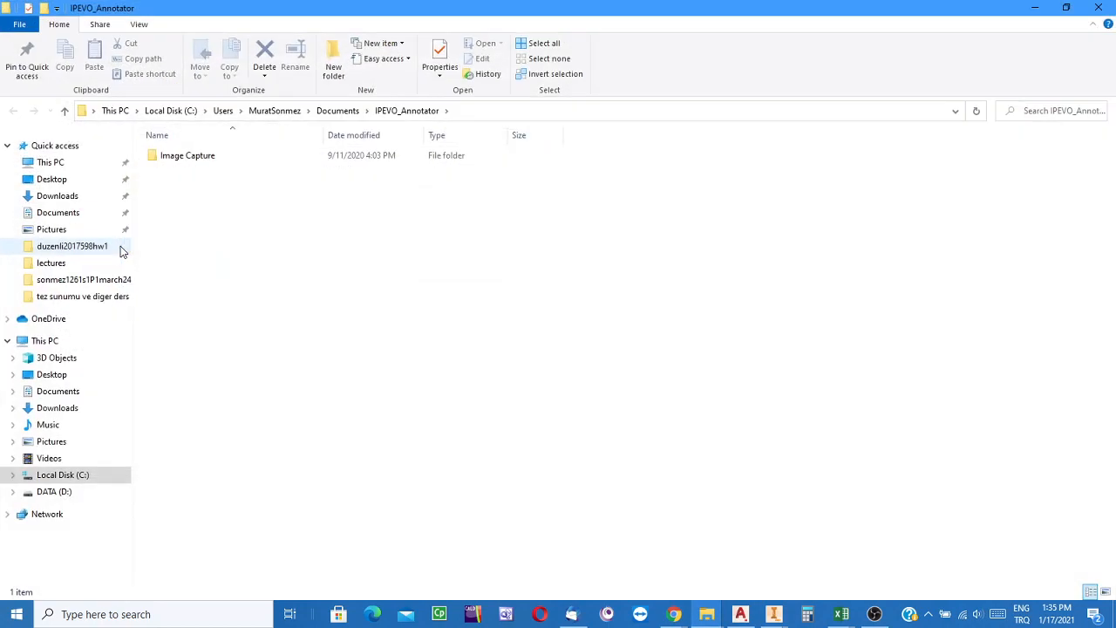
pyautogui.click(202, 162)
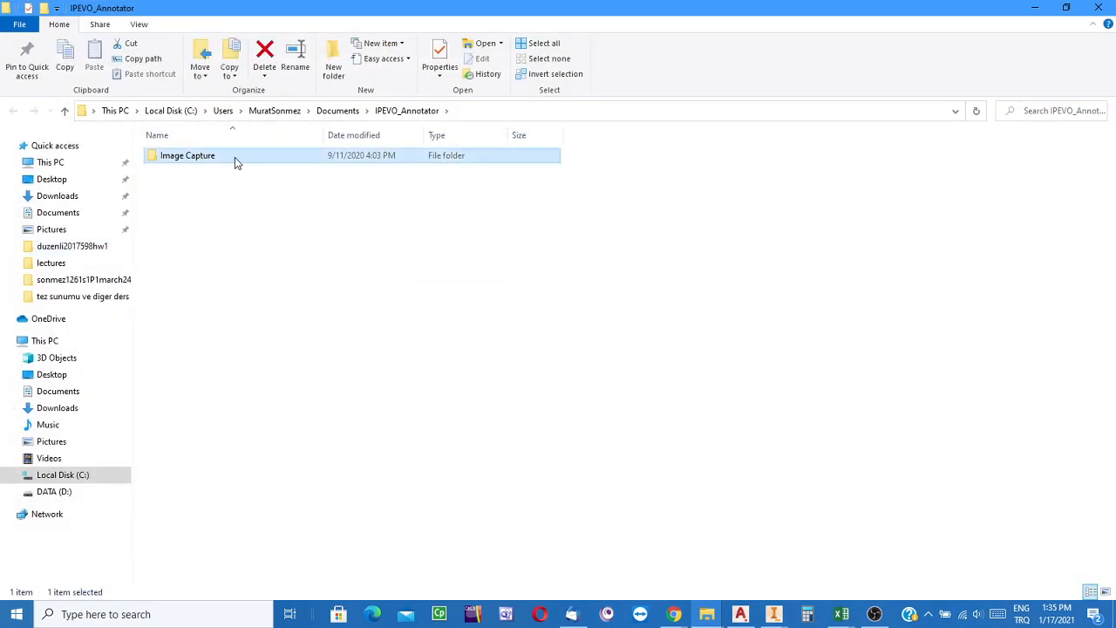
pyautogui.doubleClick(233, 159)
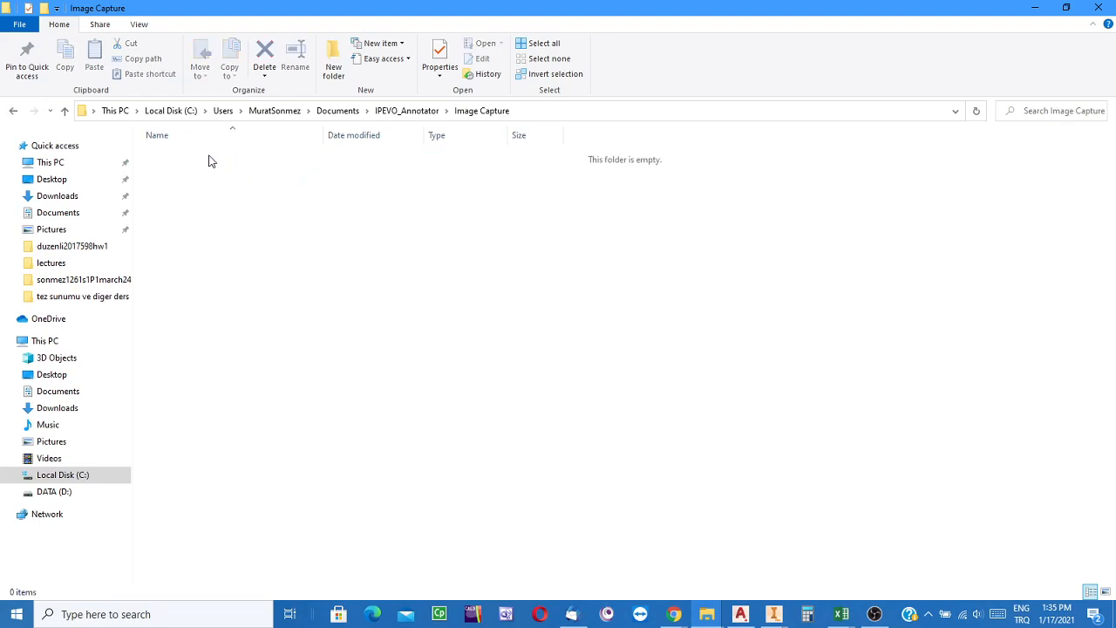
pyautogui.click(403, 112)
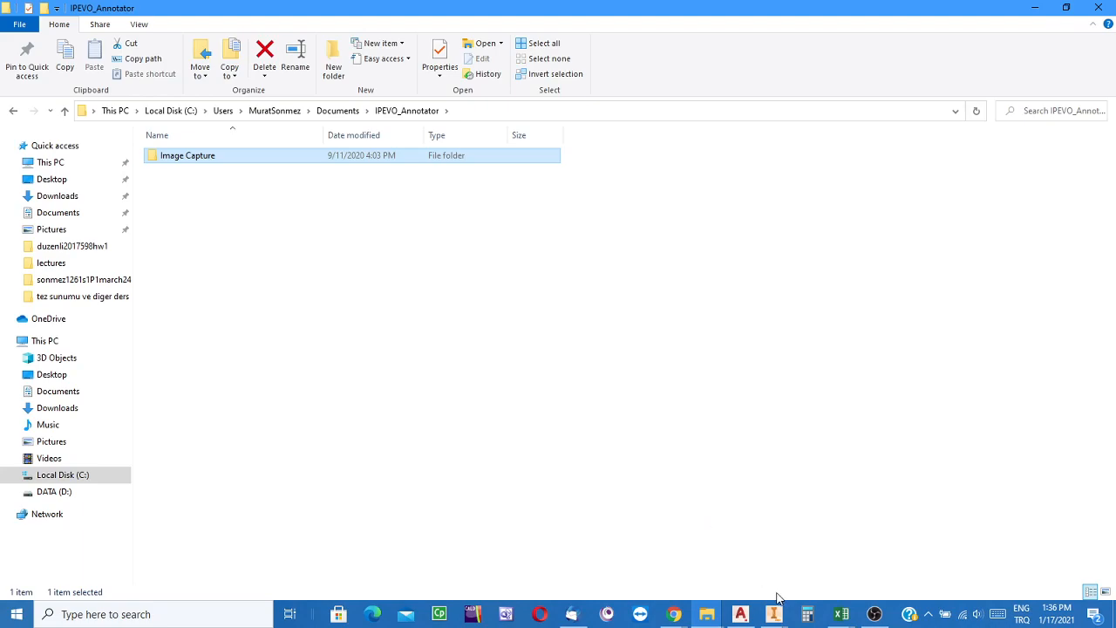
pyautogui.moveTo(774, 610)
pyautogui.click(850, 549)
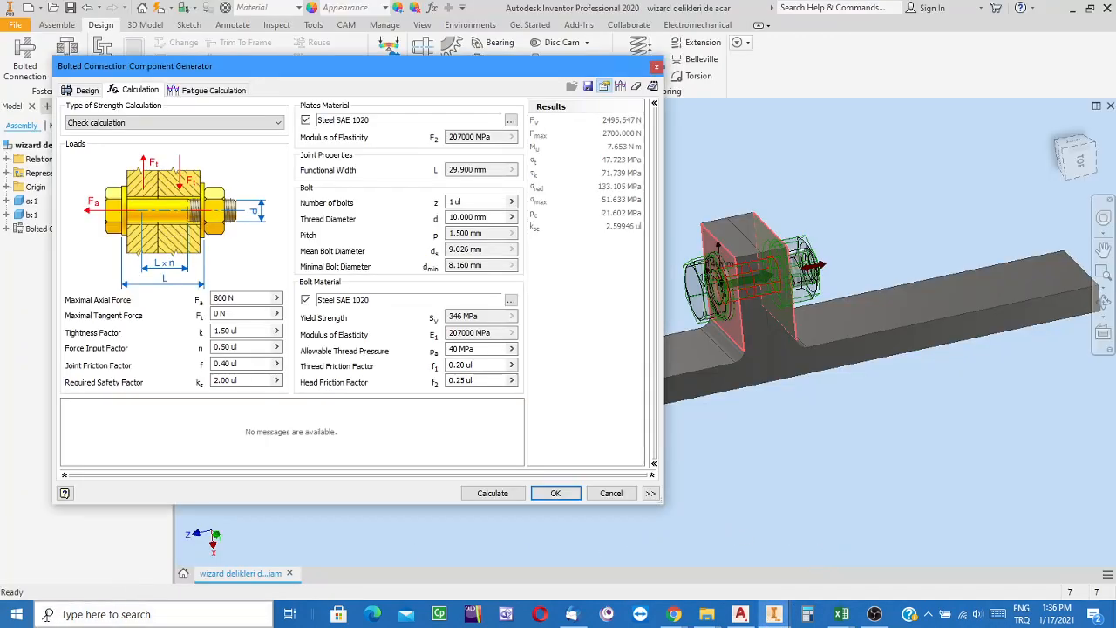
# Launch Annotator from the IPEVO folder in the Windows list of installed programs
pyautogui.click(16, 614)
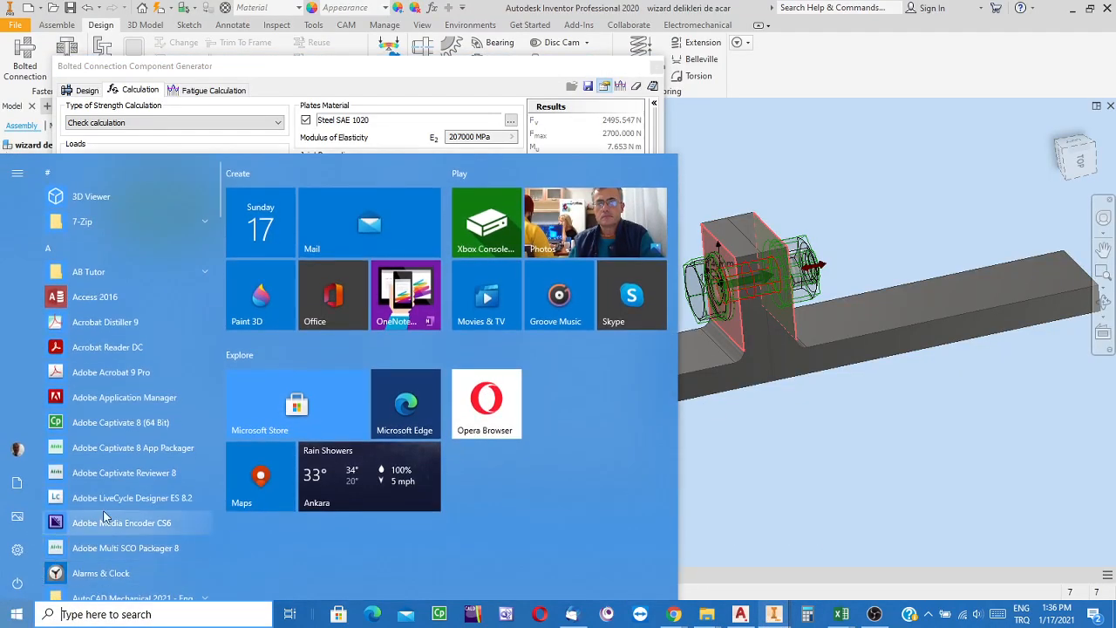
pyautogui.scroll(-10, 144, 431)
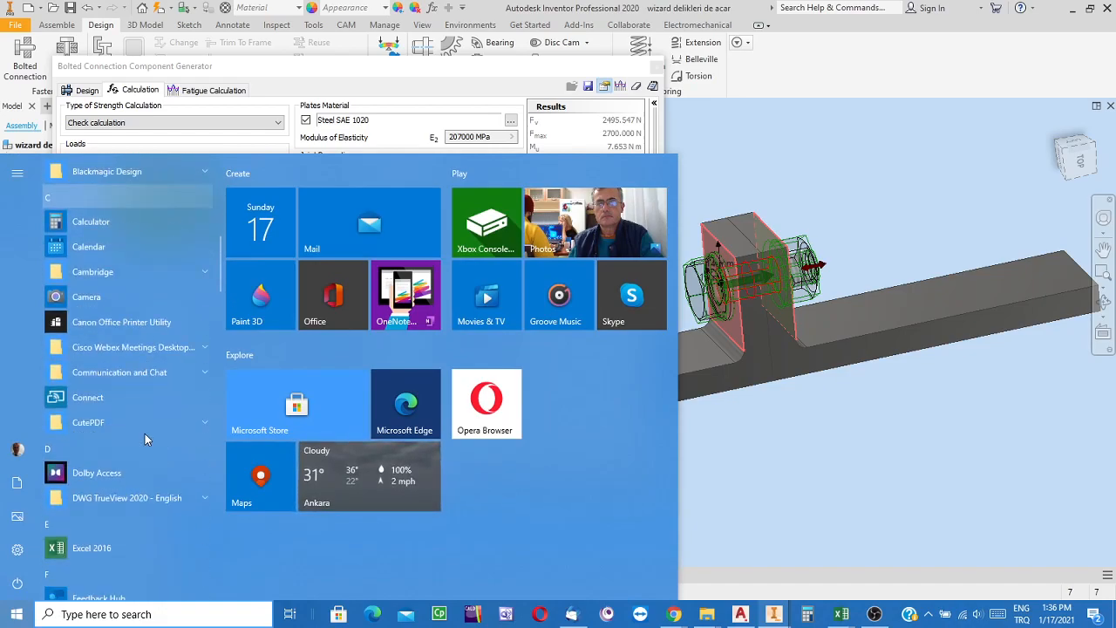
pyautogui.scroll(-3, 145, 433)
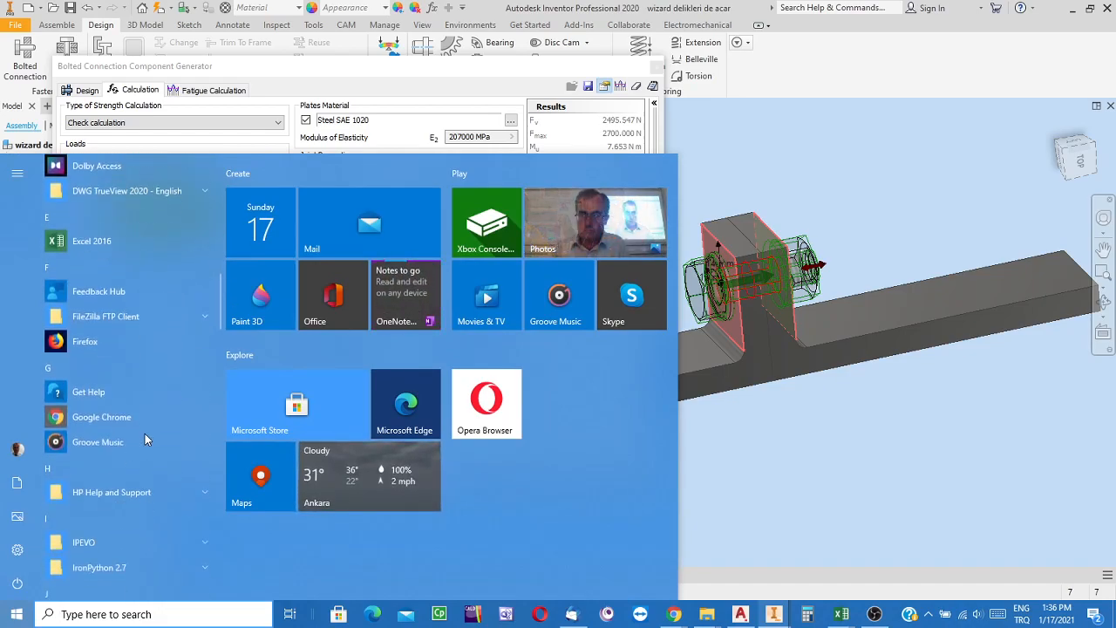
pyautogui.scroll(-2, 145, 434)
pyautogui.click(197, 449)
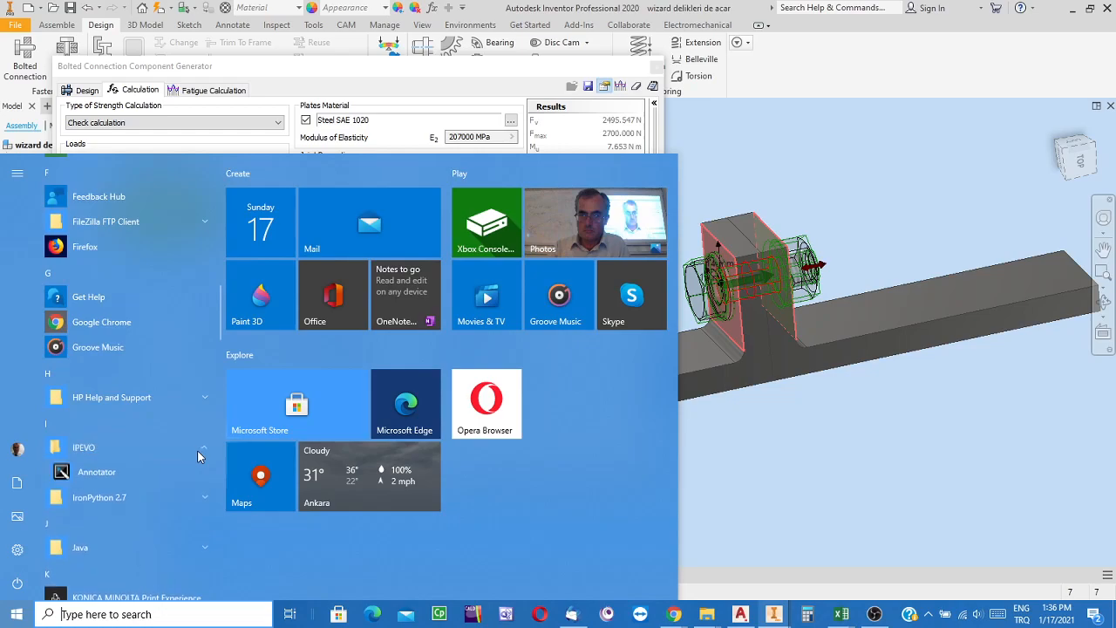
pyautogui.click(97, 472)
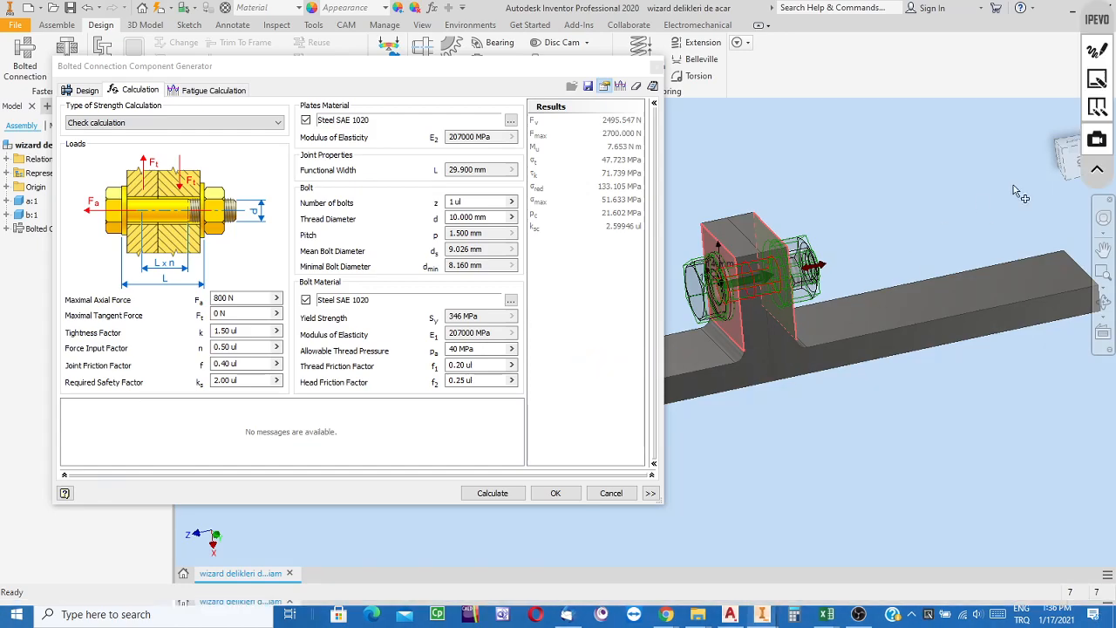
# Activate on-screen drawing in IPEVO Annotator and set the first pen's colour to red
pyautogui.click(1098, 53)
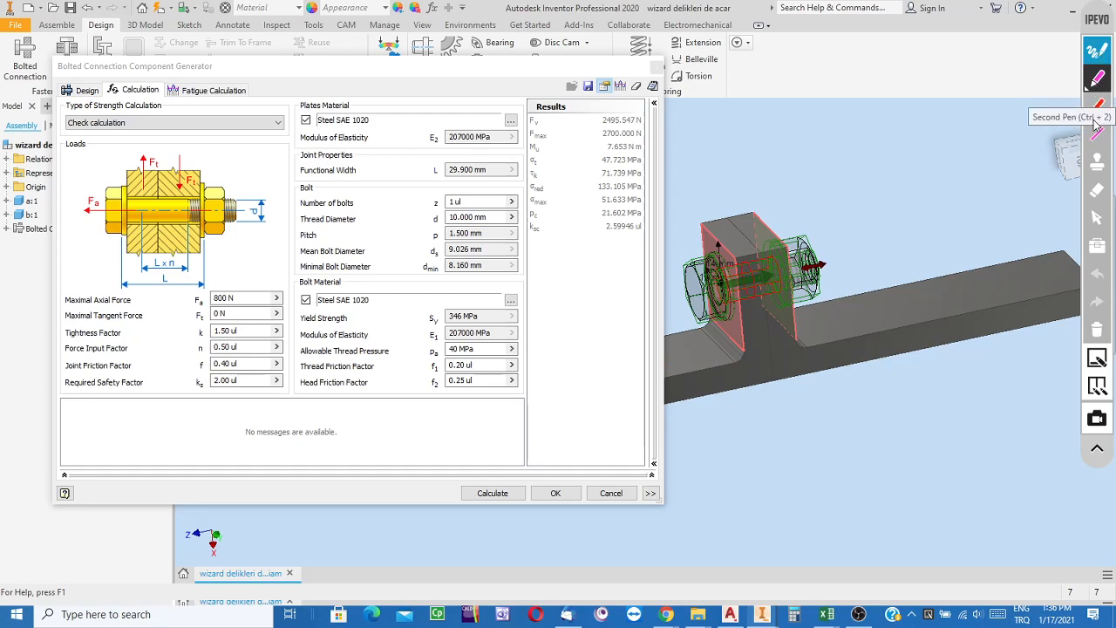
pyautogui.click(1095, 80)
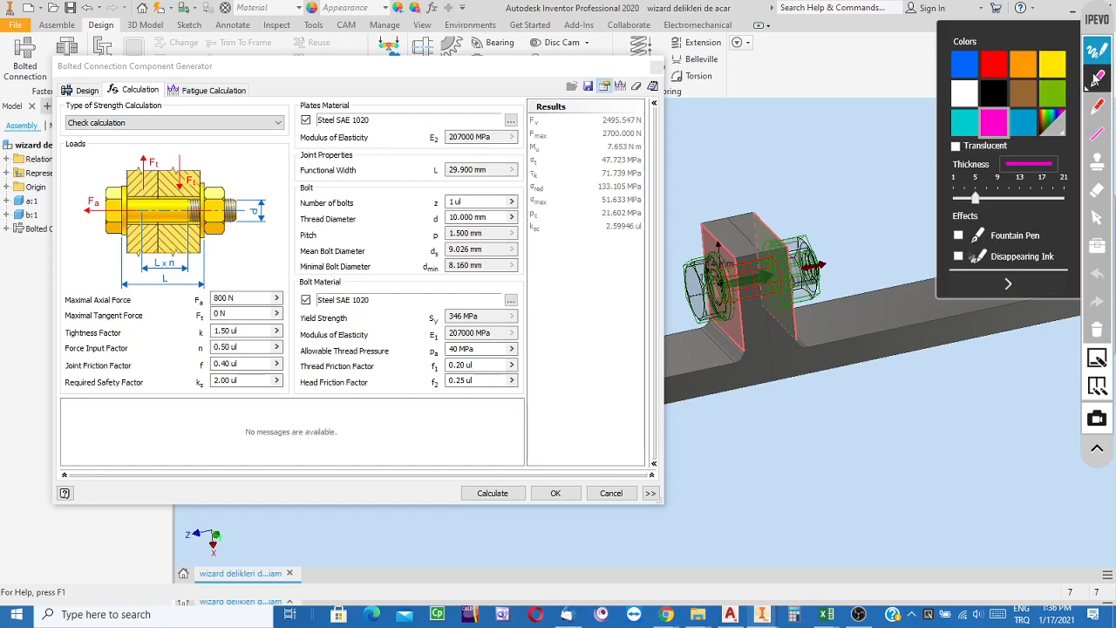
pyautogui.click(992, 69)
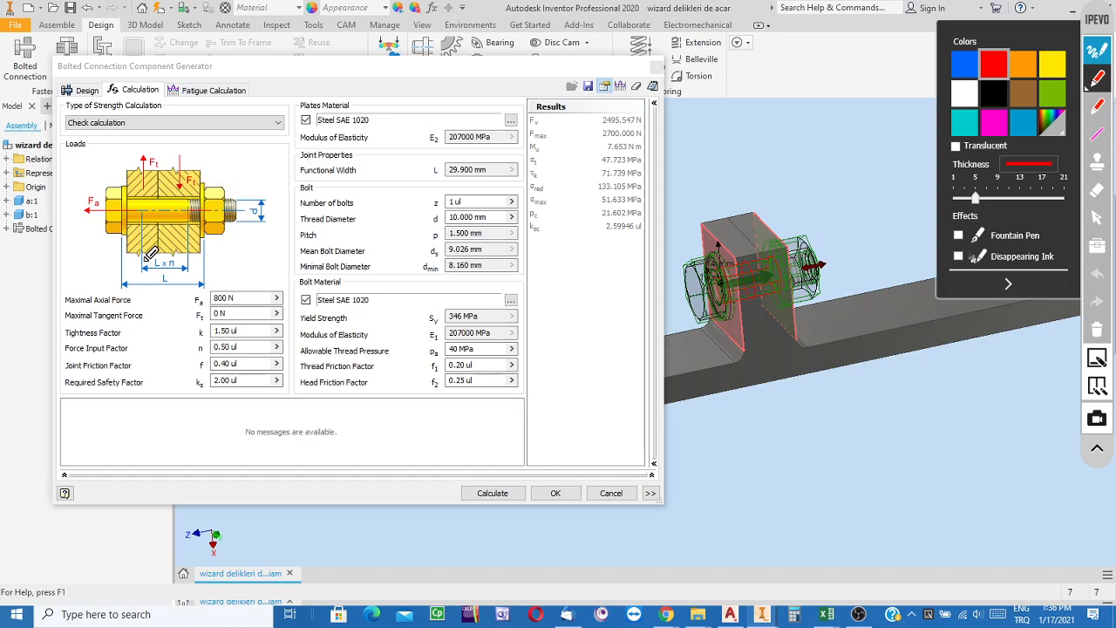
# Circle the length label L on the loads diagram and draw inward-pointing axial arrows at both bolt ends, labelling the one at the head
pyautogui.moveTo(164, 273)
pyautogui.mouseDown()
pyautogui.moveTo(163, 286)
pyautogui.moveTo(169, 274)
pyautogui.mouseUp()
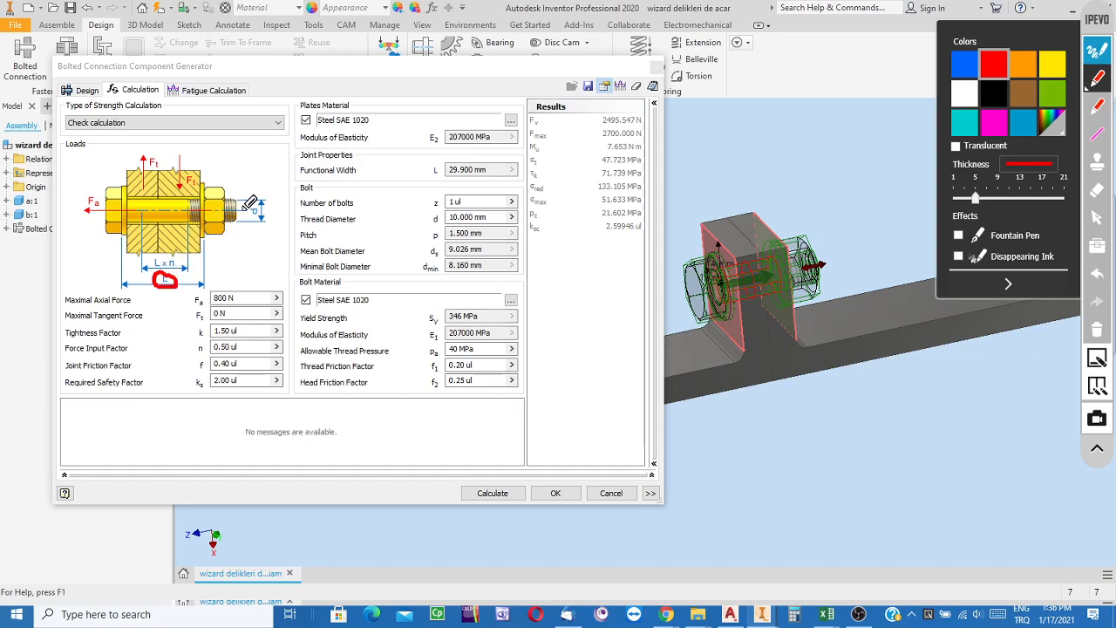
pyautogui.click(1009, 285)
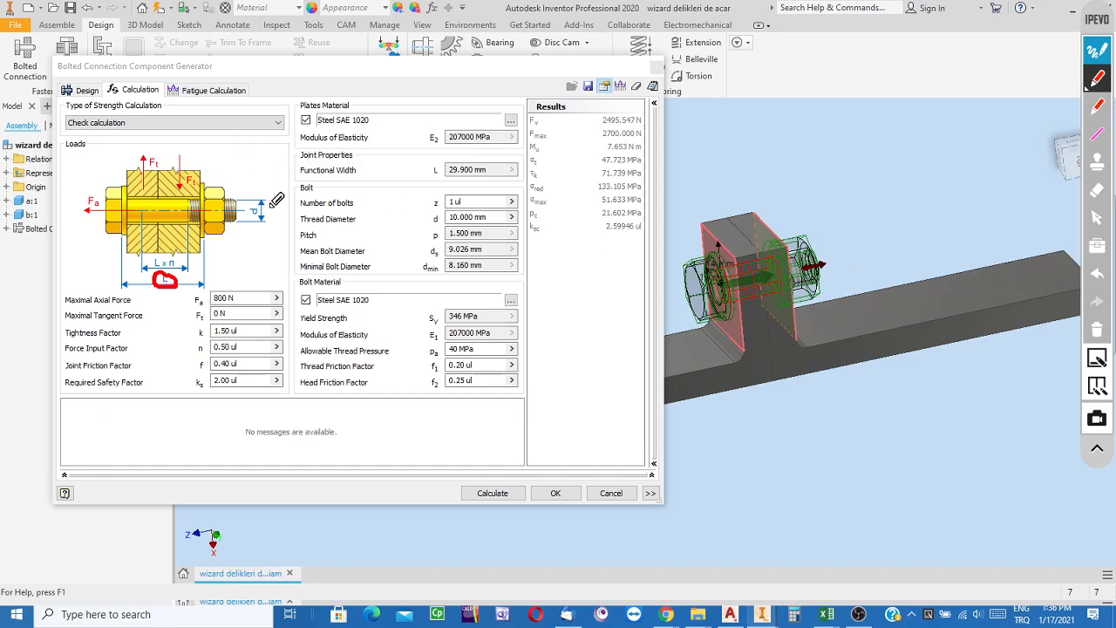
pyautogui.moveTo(254, 211); pyautogui.dragTo(210, 211)
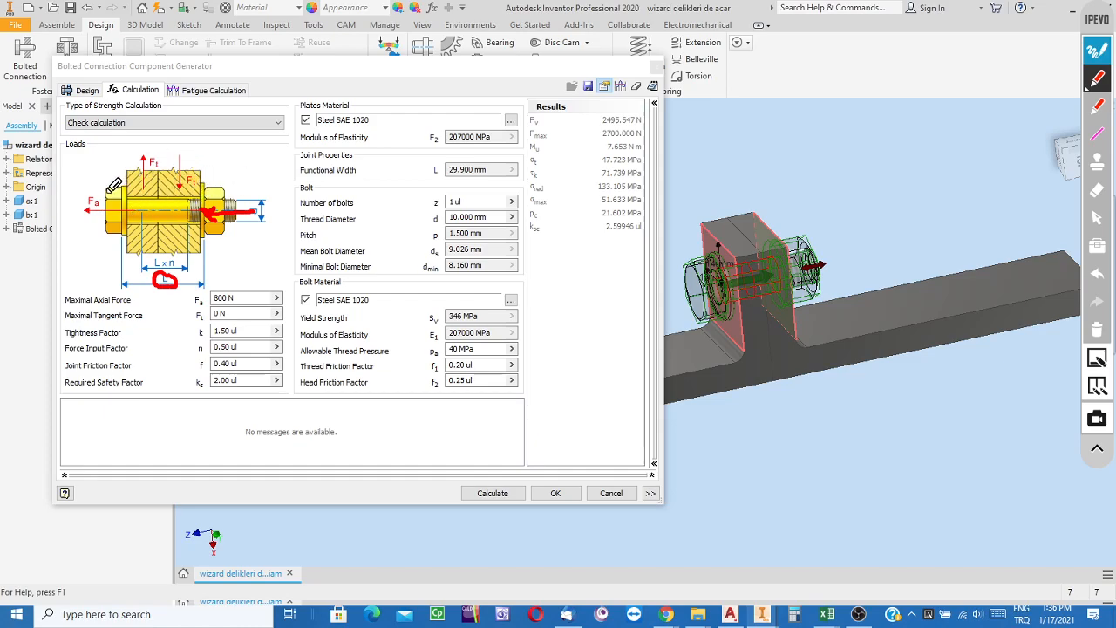
pyautogui.moveTo(70, 209); pyautogui.dragTo(127, 207)
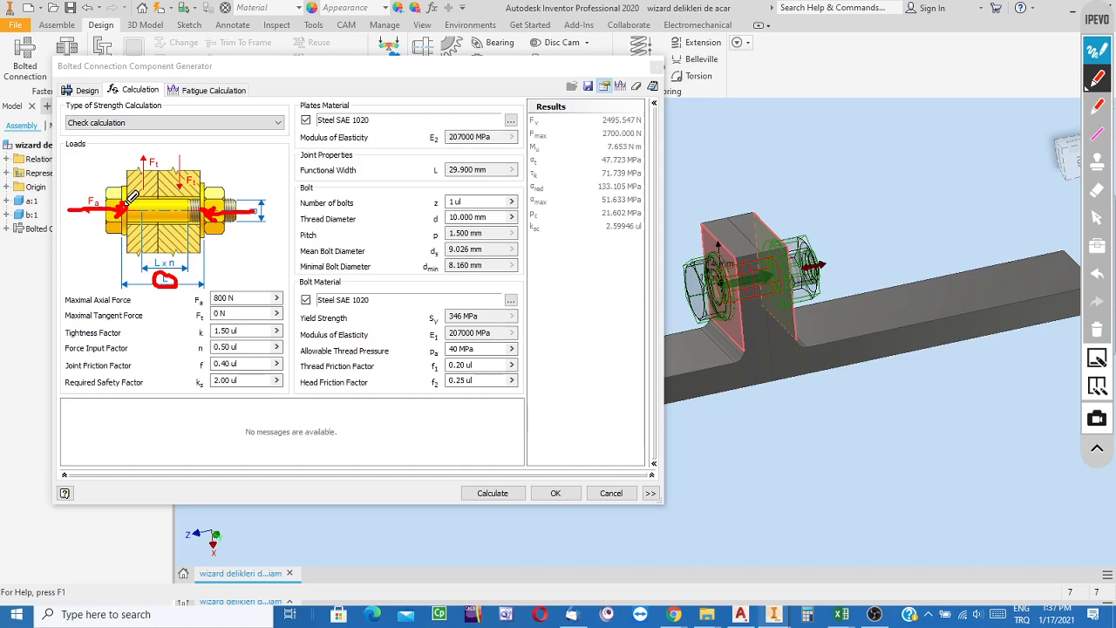
pyautogui.moveTo(98, 184)
pyautogui.mouseDown()
pyautogui.moveTo(74, 192)
pyautogui.moveTo(89, 203)
pyautogui.moveTo(106, 188)
pyautogui.mouseUp()
# Erase the red circle, axial arrows and handwritten label from the loads diagram
pyautogui.click(1096, 191)
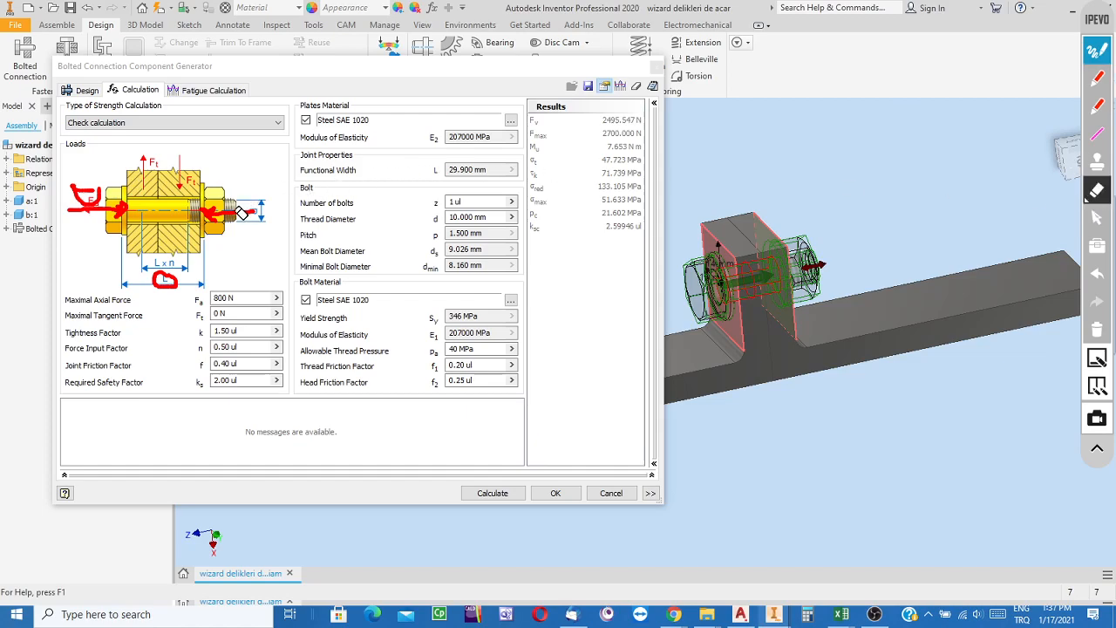
pyautogui.moveTo(205, 210)
pyautogui.mouseDown()
pyautogui.moveTo(254, 216)
pyautogui.moveTo(215, 232)
pyautogui.moveTo(162, 281)
pyautogui.moveTo(171, 279)
pyautogui.mouseUp()
pyautogui.moveTo(114, 199)
pyautogui.mouseDown()
pyautogui.moveTo(82, 202)
pyautogui.moveTo(92, 191)
pyautogui.moveTo(126, 213)
pyautogui.moveTo(156, 177)
pyautogui.moveTo(188, 208)
pyautogui.mouseUp()
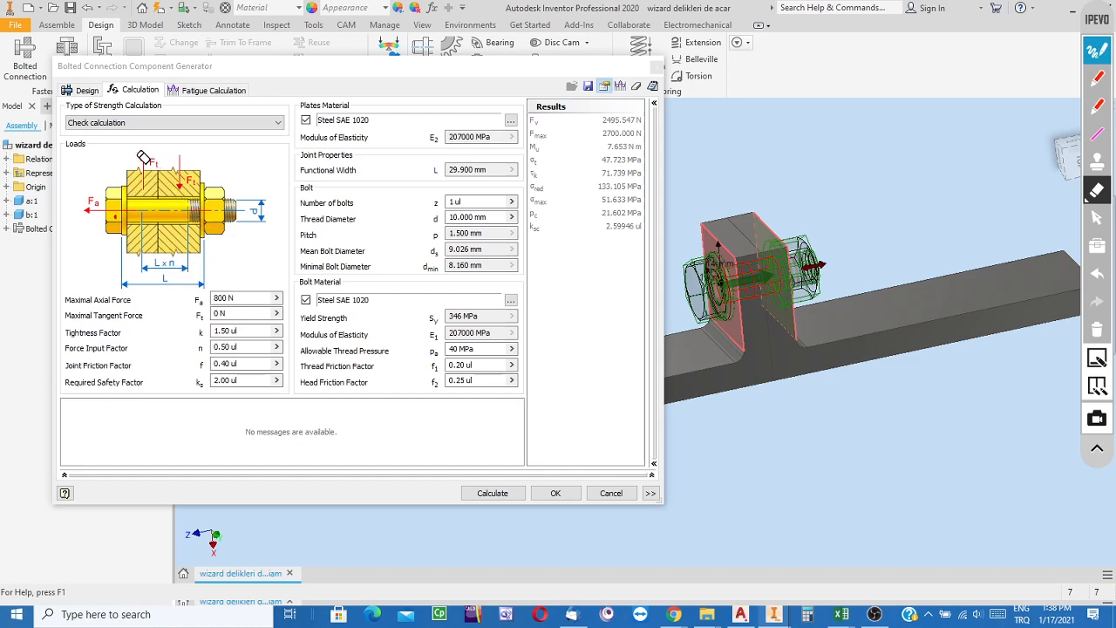
# Mark the upward tangent force and the bolt's shear line on the diagram, and draw opposing arrows labelled F on the model's two plates
pyautogui.click(1100, 80)
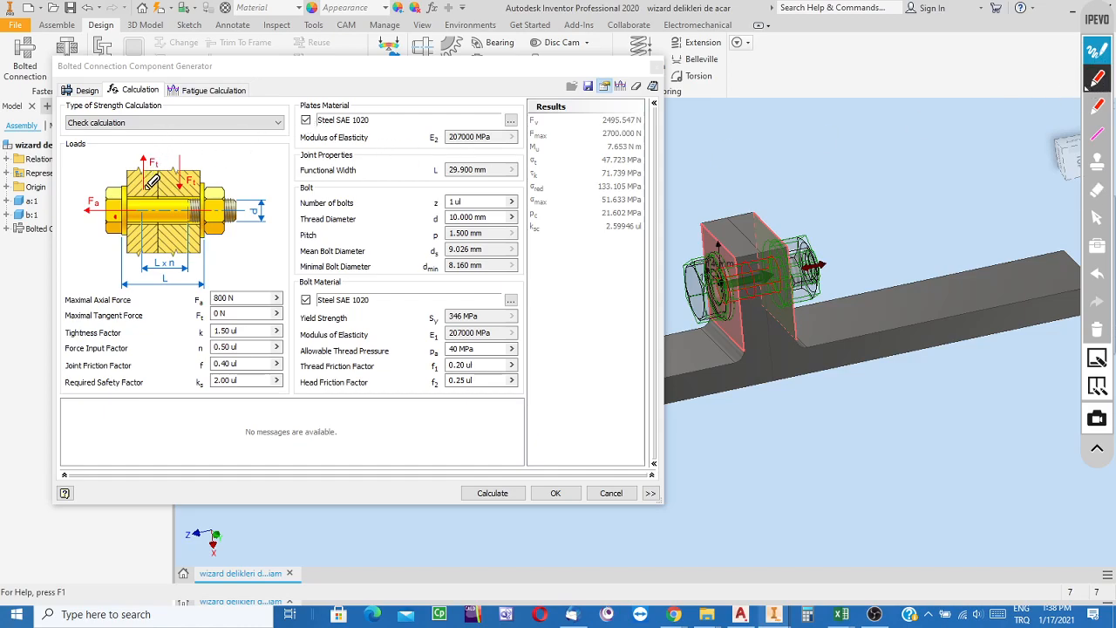
pyautogui.moveTo(147, 189)
pyautogui.mouseDown()
pyautogui.moveTo(147, 132)
pyautogui.moveTo(140, 155)
pyautogui.moveTo(158, 152)
pyautogui.mouseUp()
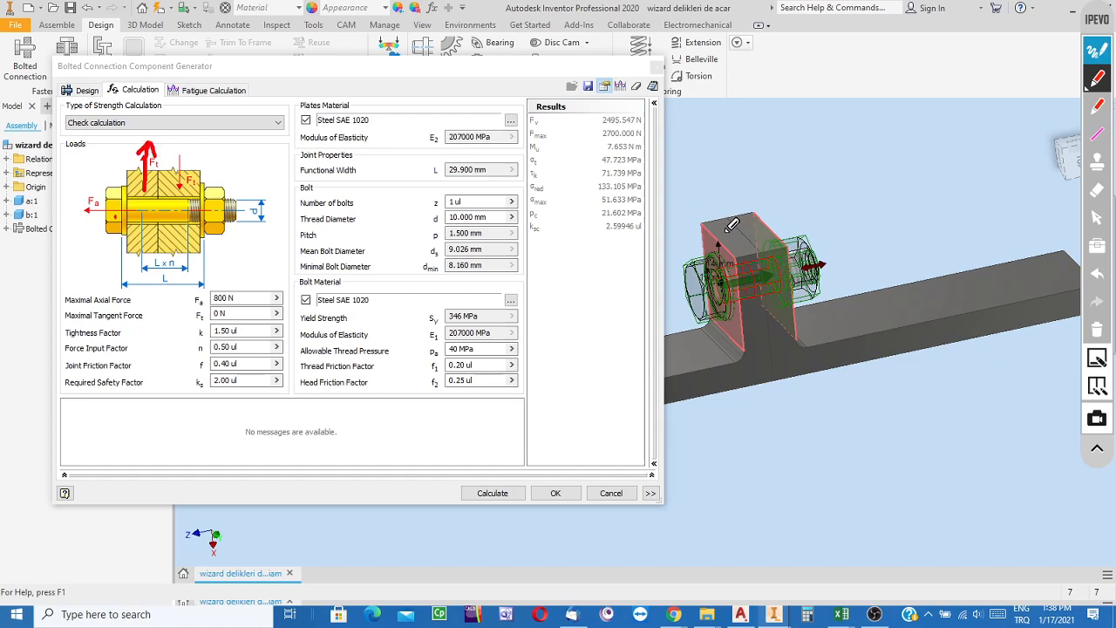
pyautogui.moveTo(723, 232)
pyautogui.mouseDown()
pyautogui.moveTo(718, 150)
pyautogui.moveTo(709, 183)
pyautogui.moveTo(734, 168)
pyautogui.moveTo(720, 172)
pyautogui.mouseUp()
pyautogui.moveTo(750, 128)
pyautogui.mouseDown()
pyautogui.moveTo(744, 152)
pyautogui.moveTo(763, 129)
pyautogui.moveTo(756, 142)
pyautogui.mouseUp()
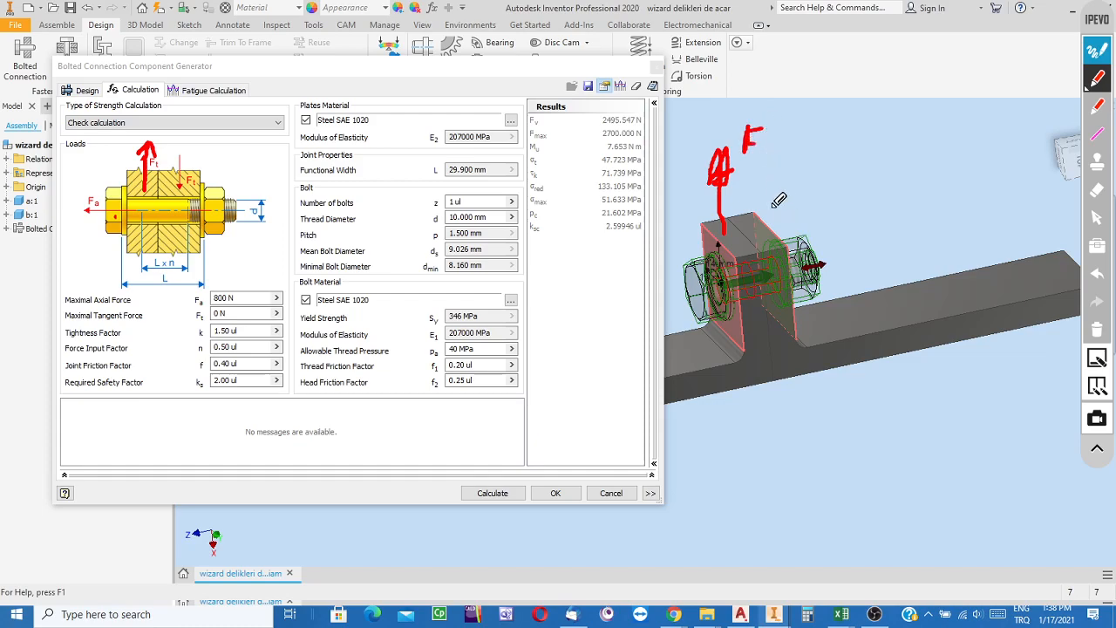
pyautogui.moveTo(744, 179); pyautogui.dragTo(754, 237)
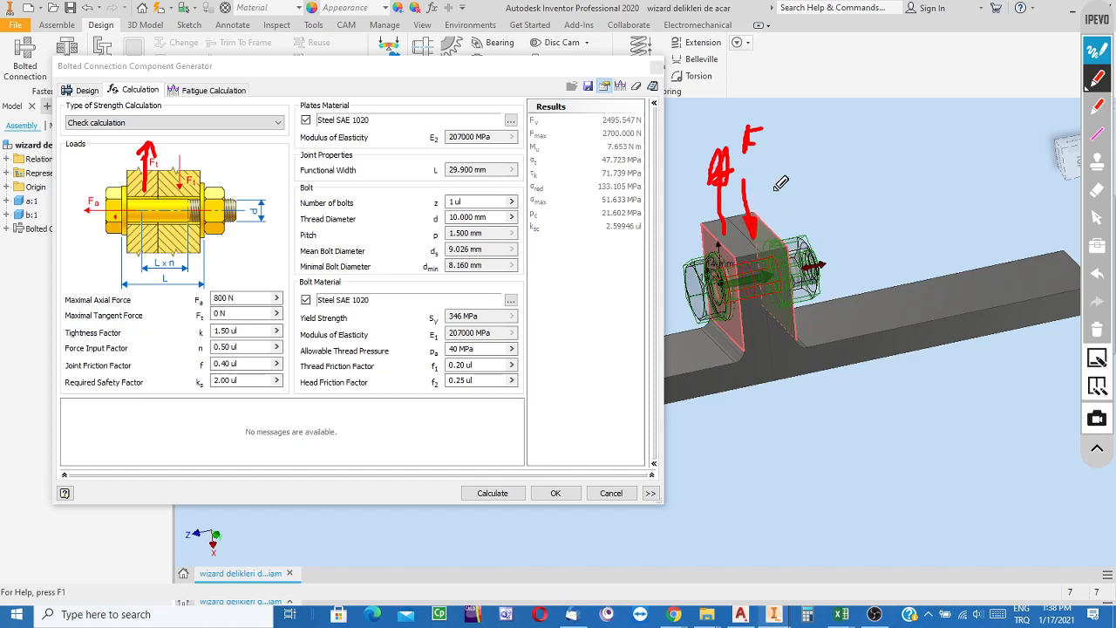
pyautogui.moveTo(752, 195)
pyautogui.mouseDown()
pyautogui.moveTo(774, 172)
pyautogui.moveTo(765, 183)
pyautogui.moveTo(779, 189)
pyautogui.mouseUp()
pyautogui.moveTo(160, 200); pyautogui.dragTo(170, 221)
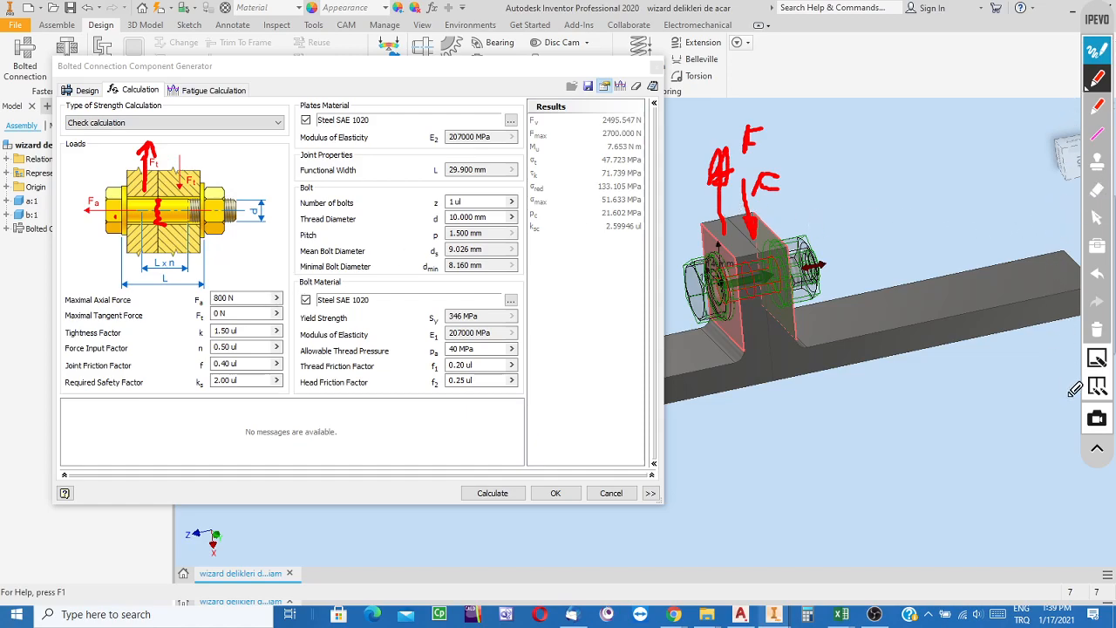
# Erase the red marks from the loads diagram and leave annotation drawing mode
pyautogui.click(1097, 192)
pyautogui.moveTo(161, 157)
pyautogui.mouseDown()
pyautogui.moveTo(70, 164)
pyautogui.moveTo(155, 166)
pyautogui.moveTo(135, 168)
pyautogui.moveTo(170, 234)
pyautogui.mouseUp()
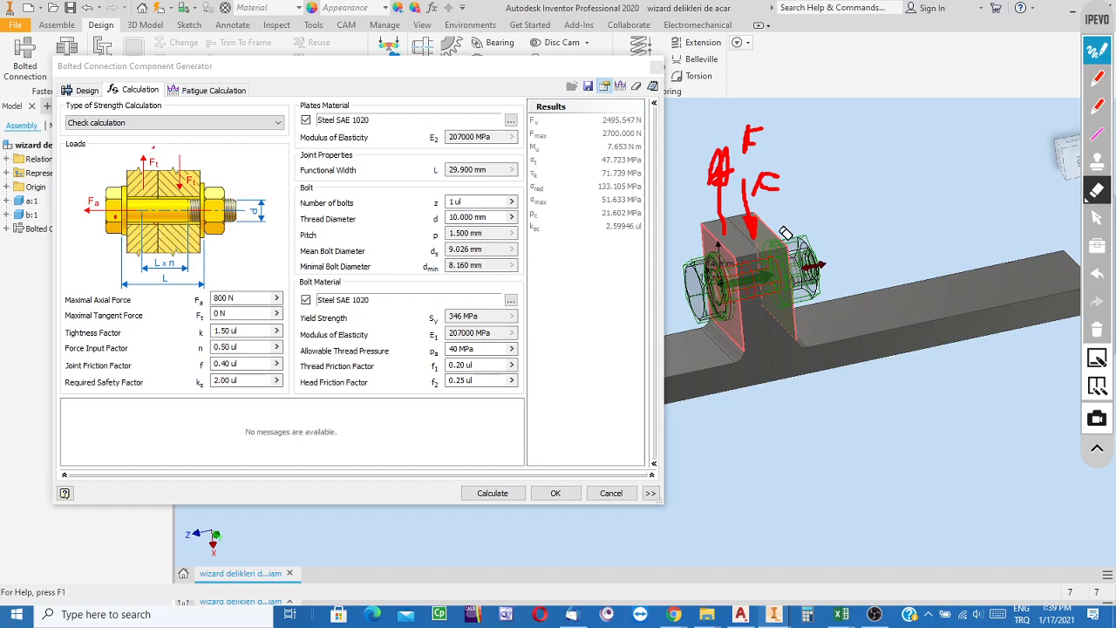
pyautogui.click(1100, 54)
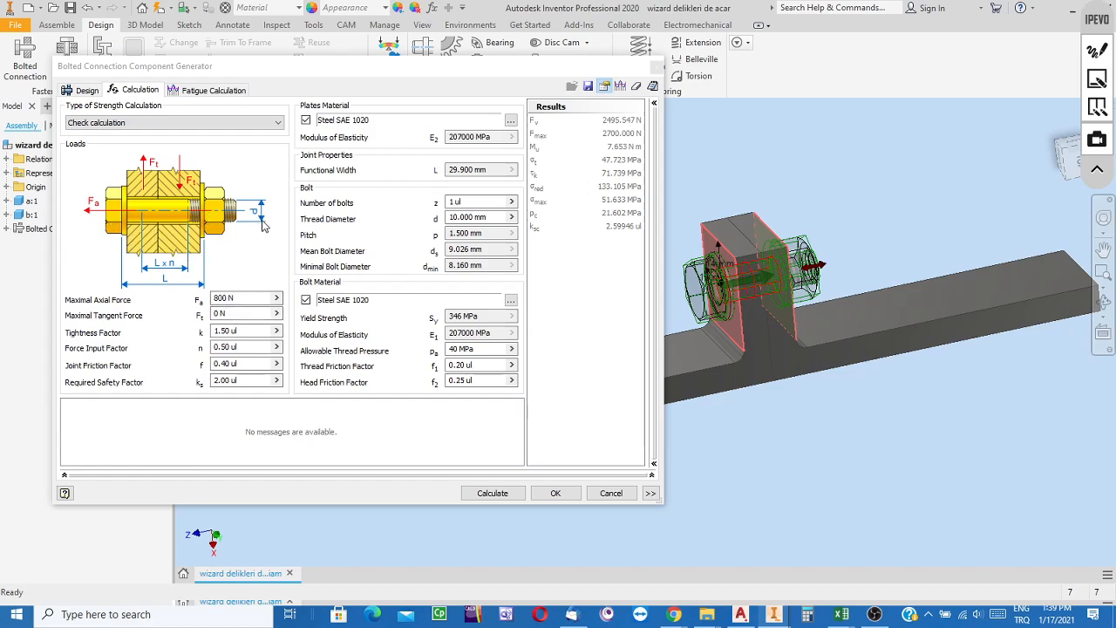
# Set the bolted connection's maximum tangent force to 500 N and its required safety factor to 3
pyautogui.click(220, 314)
pyautogui.click(214, 314)
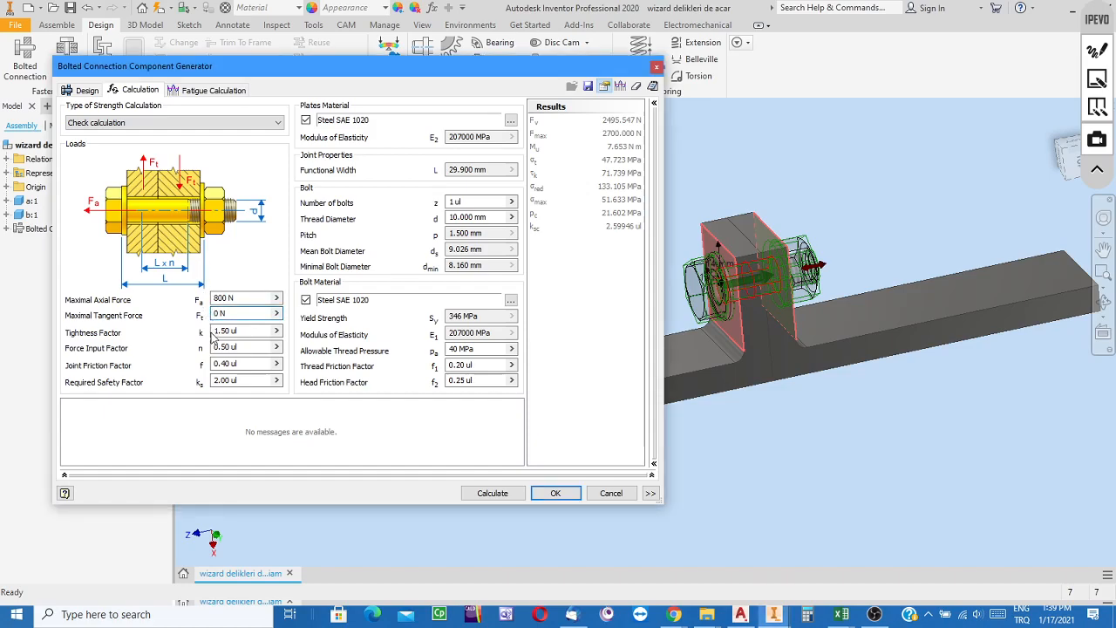
pyautogui.write('50')
pyautogui.click(214, 382)
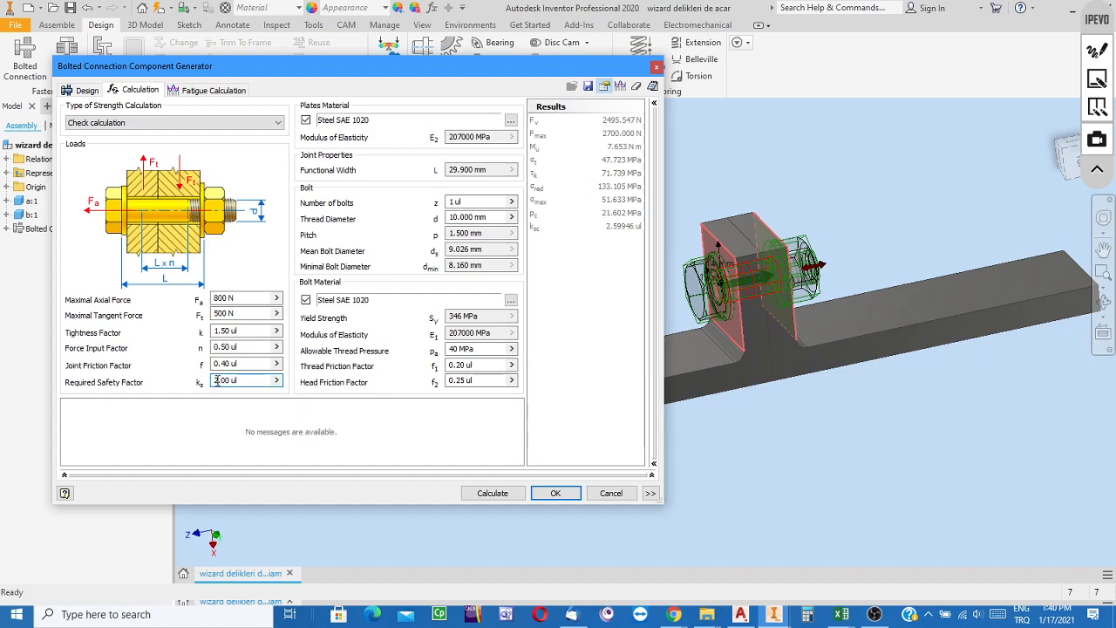
pyautogui.write('3')
# Assign annealed stainless Steel SAE 30347 as the plates material from the materials table
pyautogui.click(305, 121)
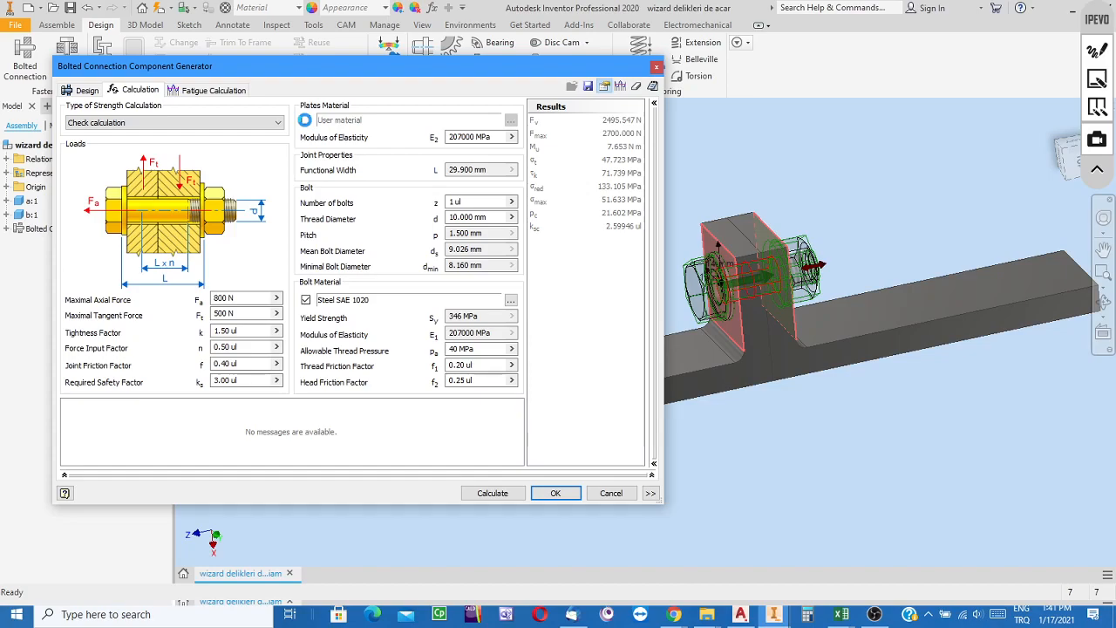
pyautogui.click(305, 120)
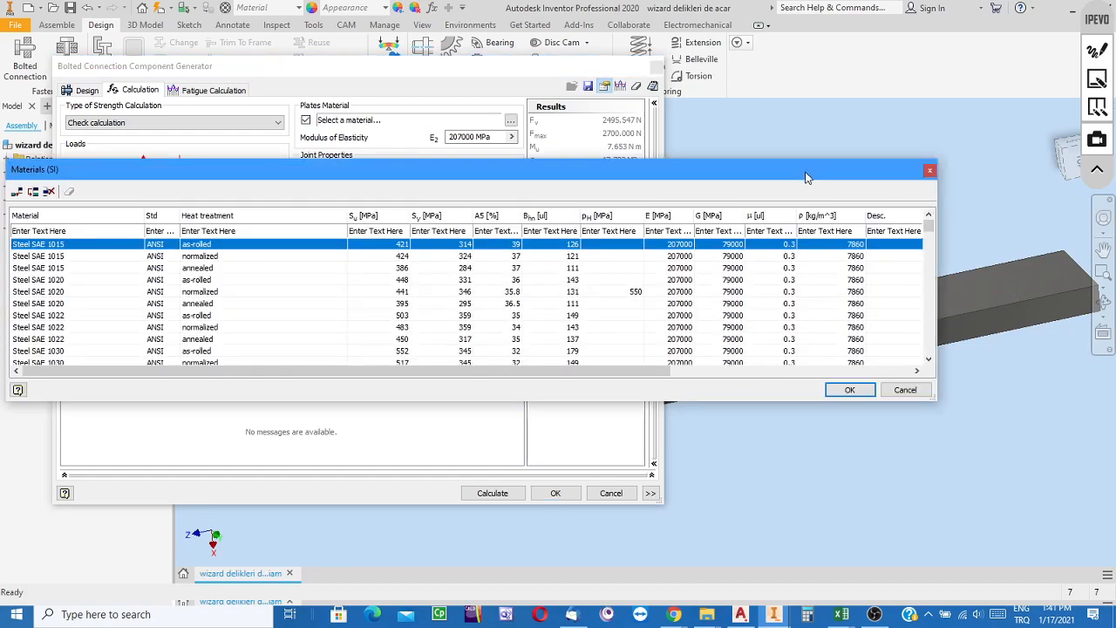
pyautogui.moveTo(805, 172); pyautogui.dragTo(853, 145)
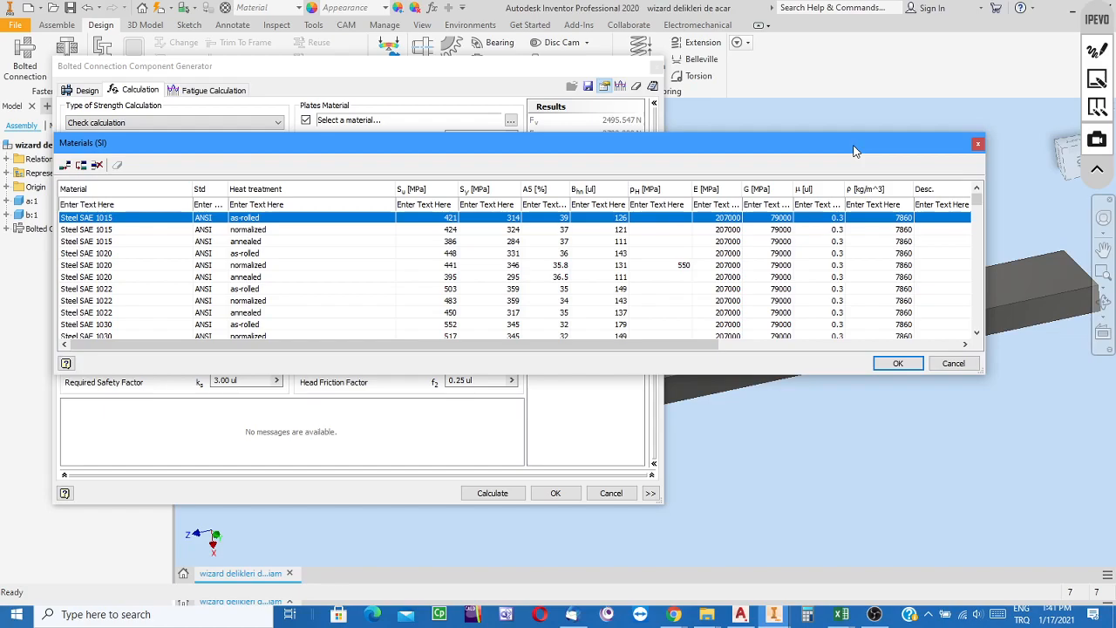
pyautogui.moveTo(471, 152); pyautogui.dragTo(487, 242)
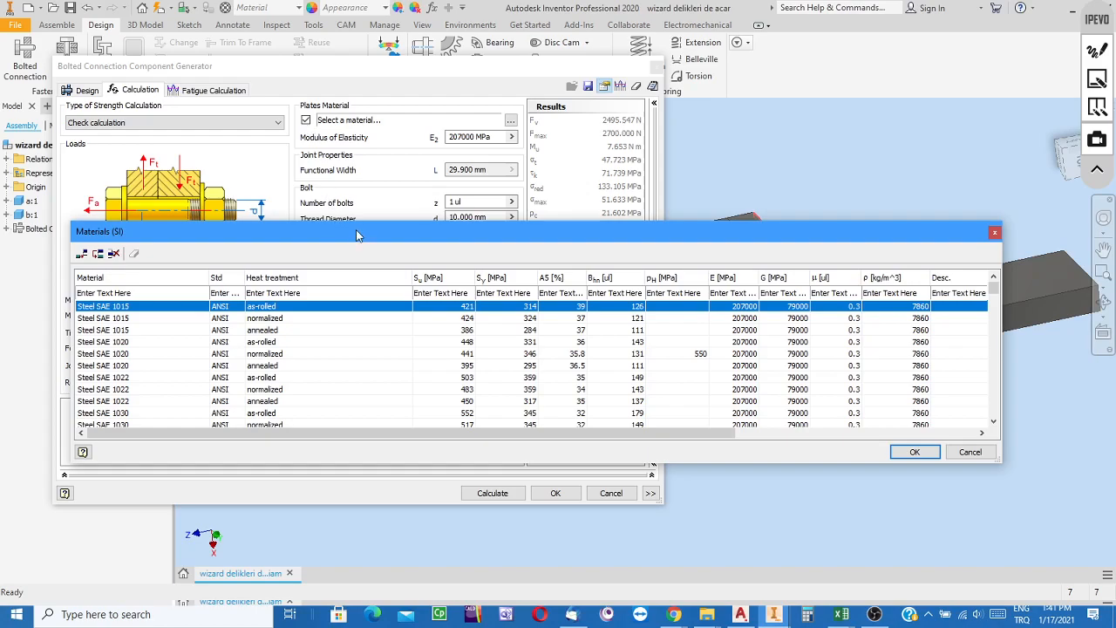
pyautogui.moveTo(357, 234); pyautogui.dragTo(355, 160)
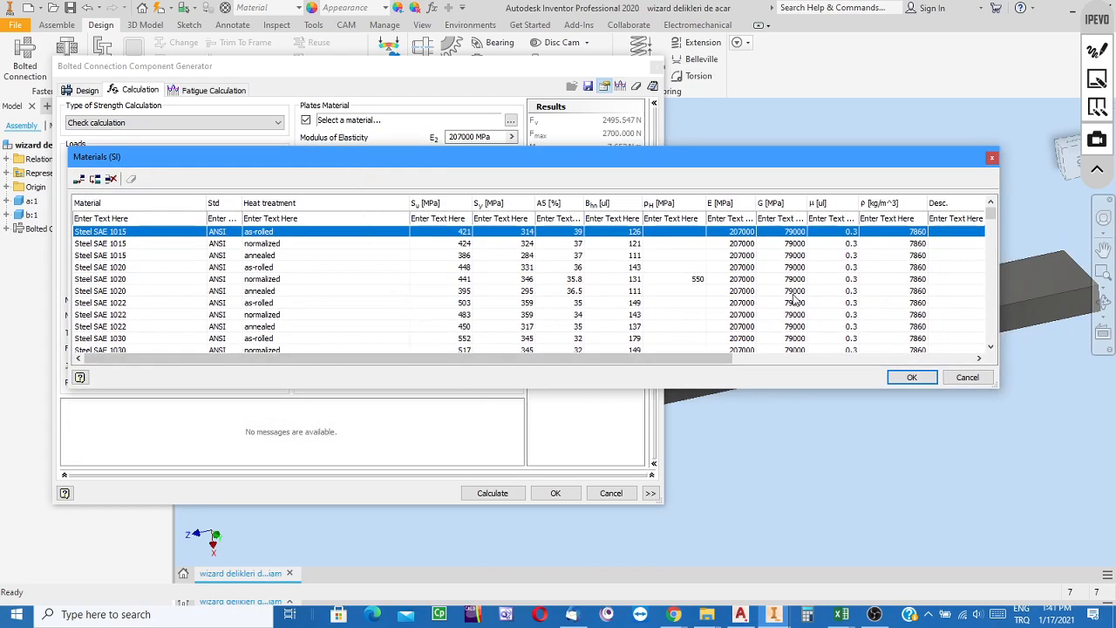
pyautogui.moveTo(990, 214)
pyautogui.mouseDown()
pyautogui.moveTo(996, 366)
pyautogui.moveTo(992, 225)
pyautogui.mouseUp()
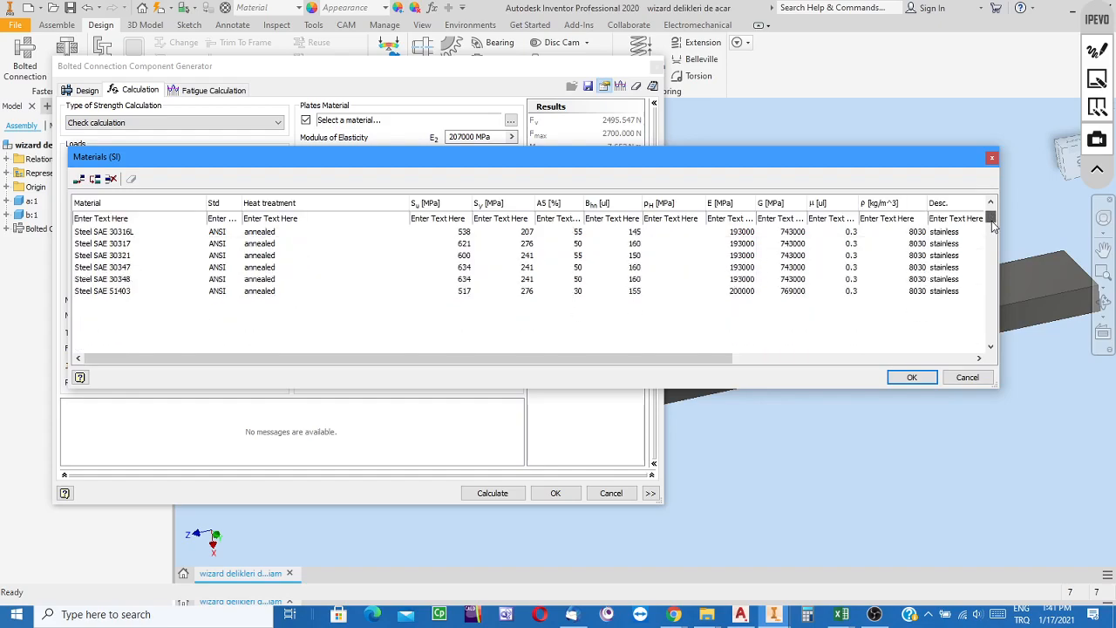
pyautogui.click(78, 267)
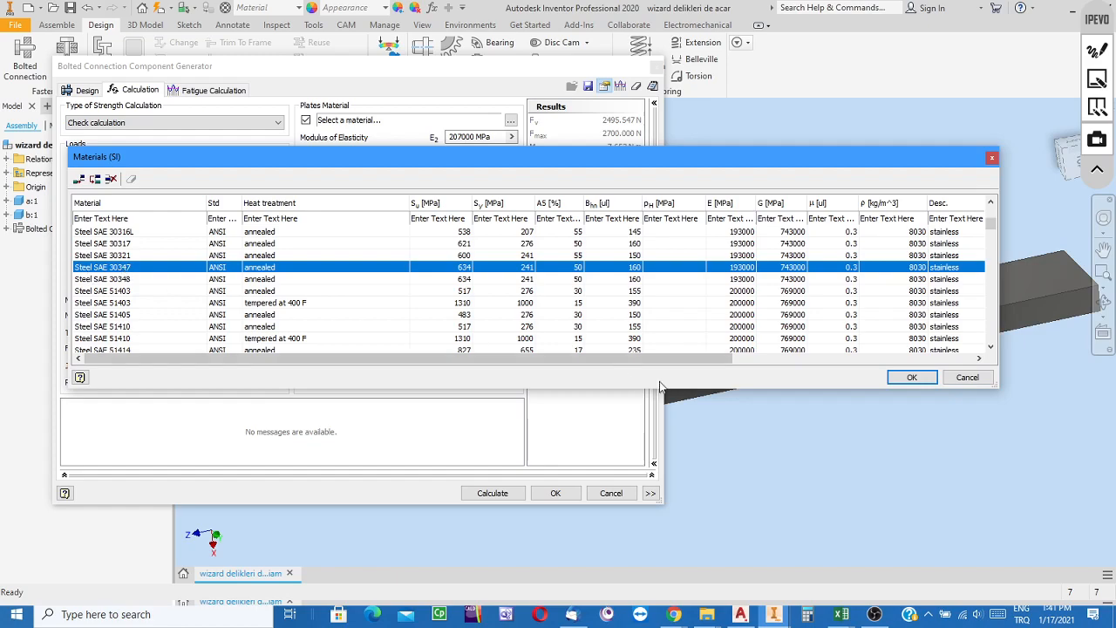
pyautogui.click(911, 377)
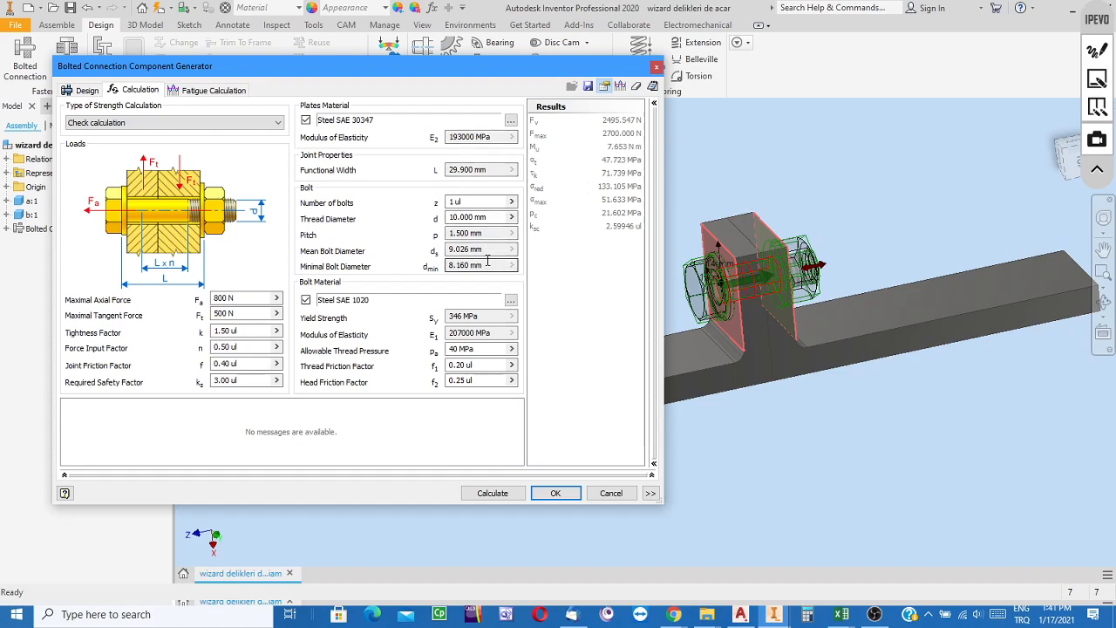
# Move the generator window aside and examine the bolted connection's placement settings and fastener list
pyautogui.moveTo(424, 68); pyautogui.dragTo(515, 79)
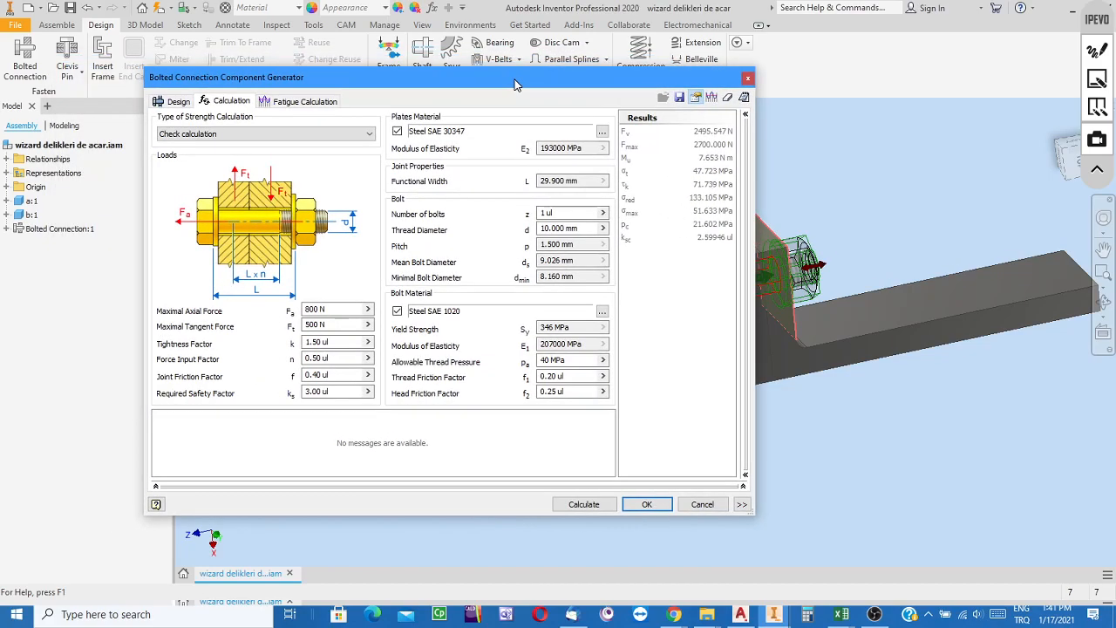
pyautogui.click(157, 102)
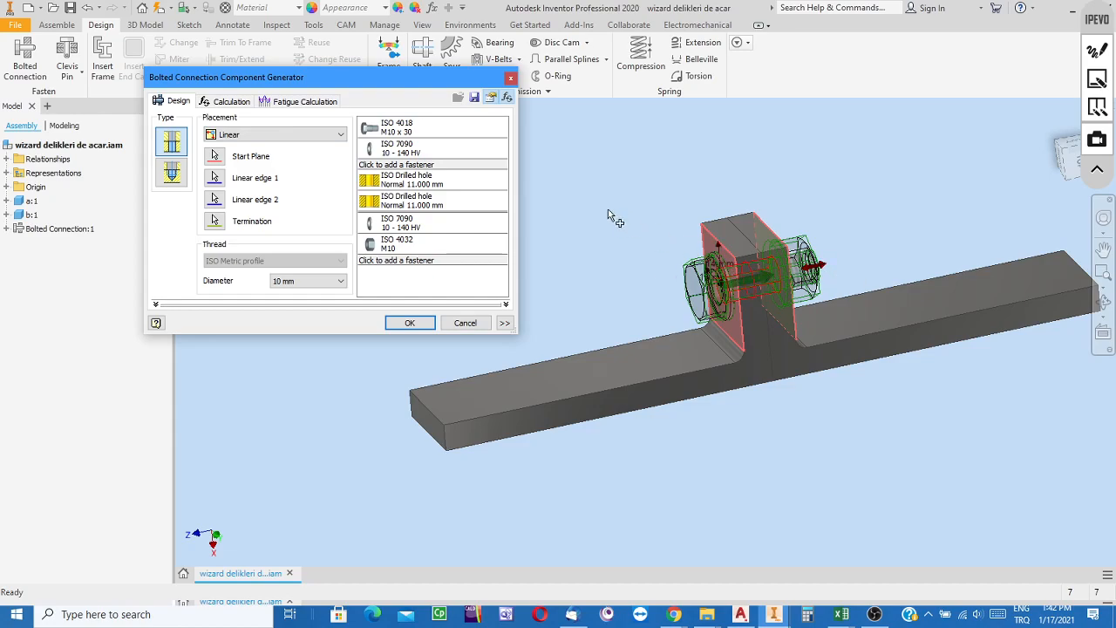
pyautogui.click(229, 101)
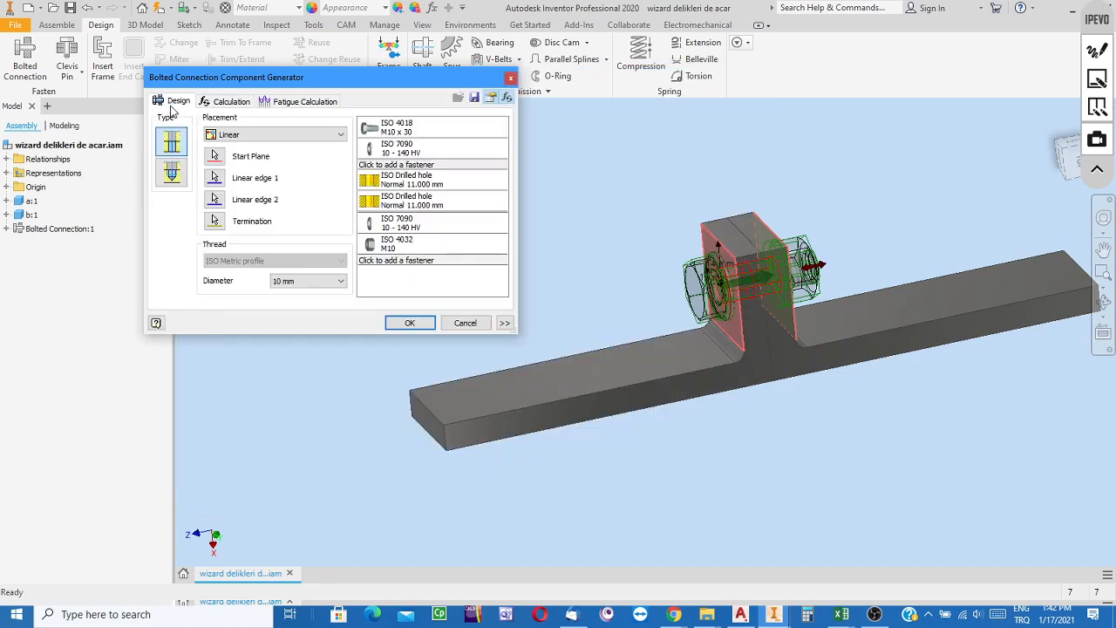
pyautogui.click(174, 104)
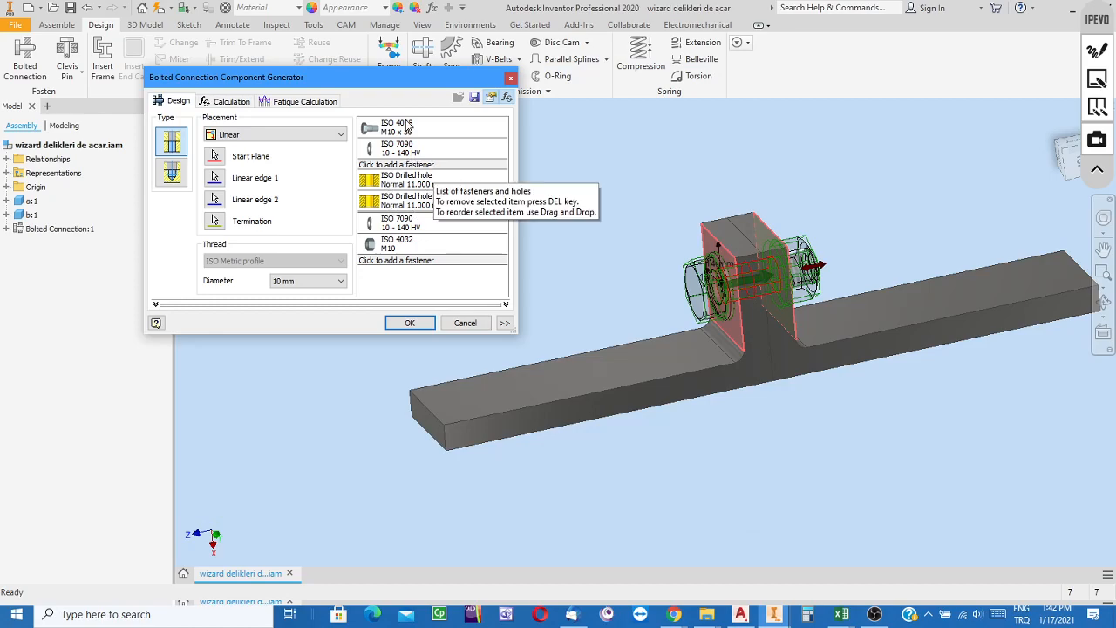
# Compare the bolted connection's fastener and hole list with the bolt values in its strength calculation
pyautogui.click(233, 102)
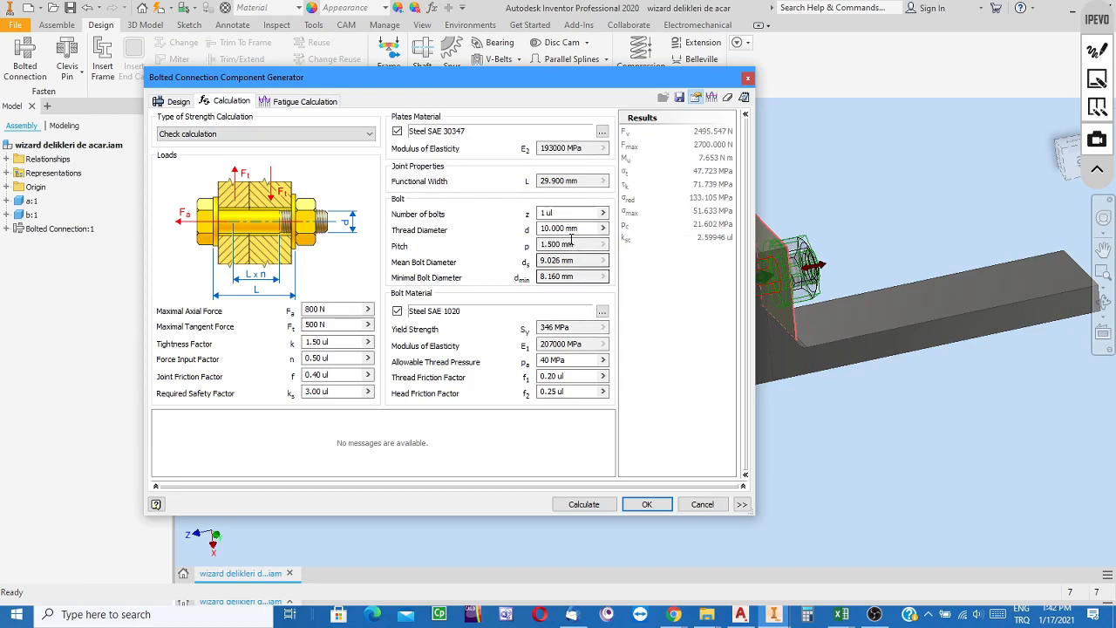
pyautogui.click(178, 101)
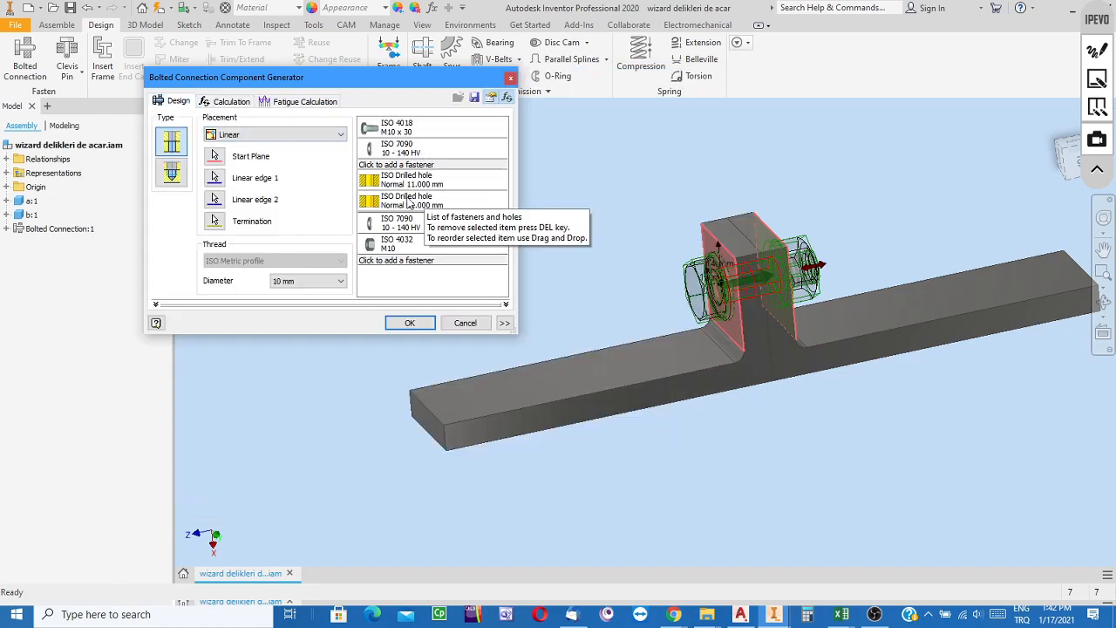
pyautogui.click(231, 102)
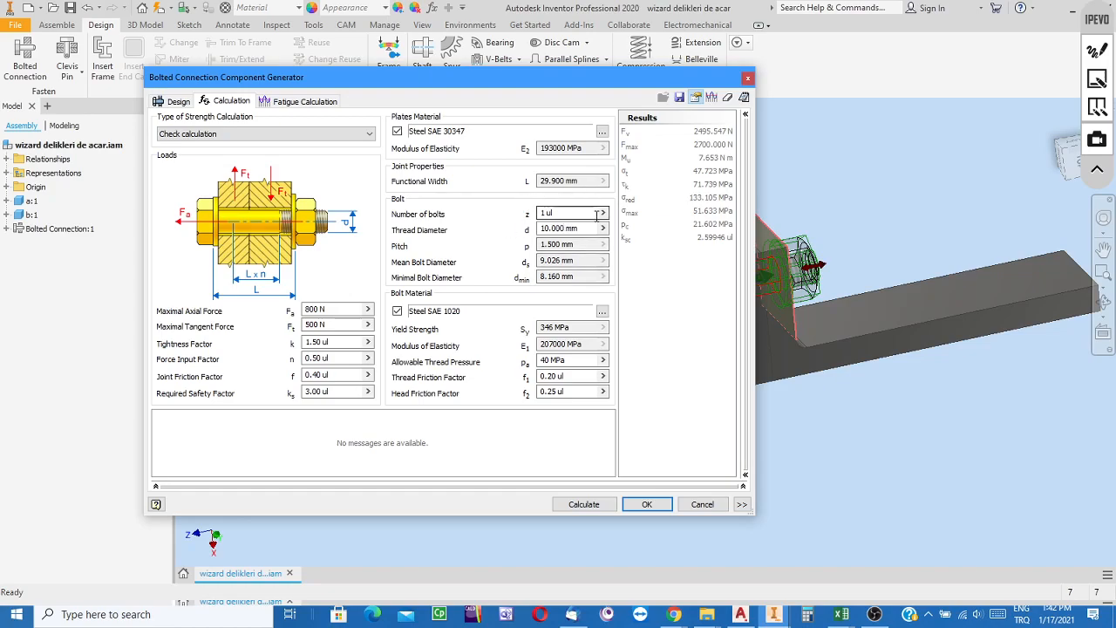
# Move the generator window clear of the joint and inspect the bolt material table, leaving the material selection as is
pyautogui.moveTo(589, 80); pyautogui.dragTo(486, 82)
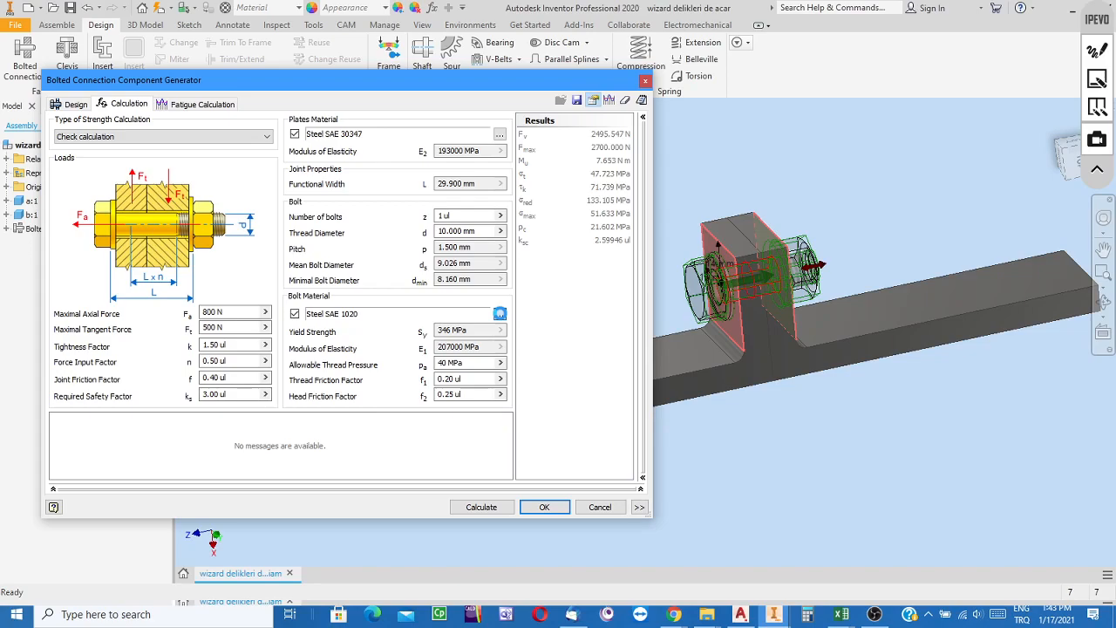
pyautogui.click(499, 313)
pyautogui.moveTo(407, 192); pyautogui.dragTo(529, 85)
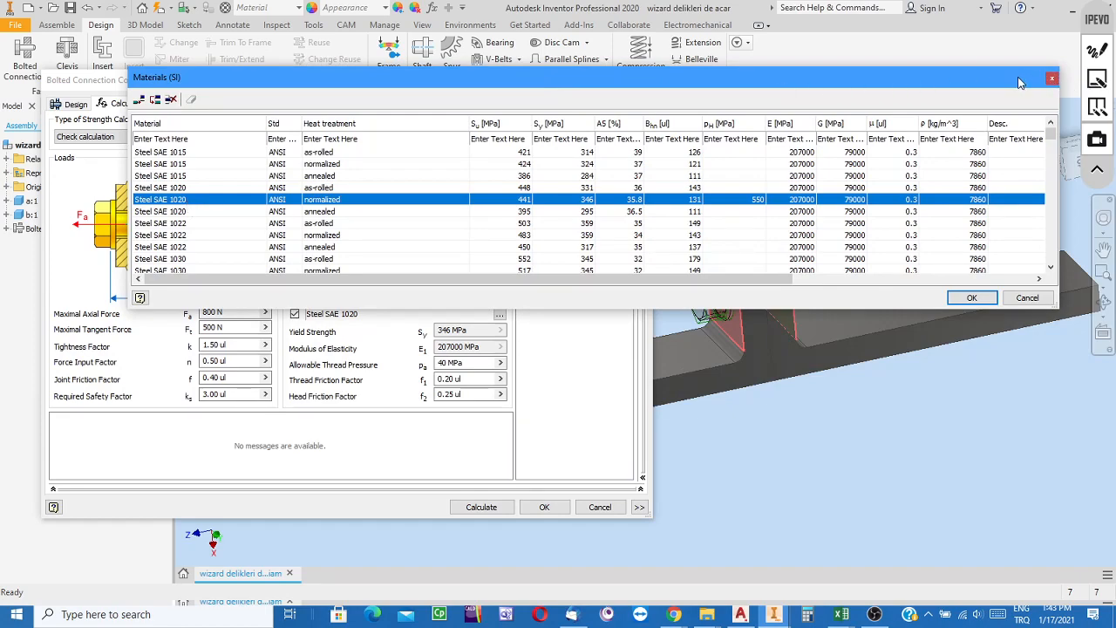
pyautogui.click(1053, 81)
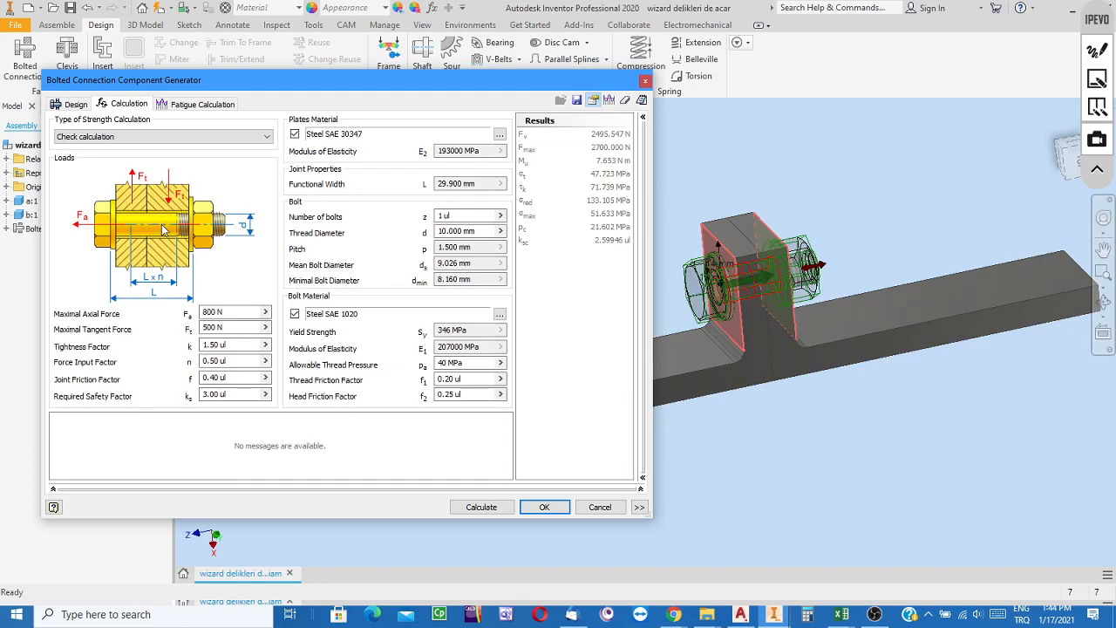
# Run the strength calculation and examine the resulting moment, reduced stress and calculated safety factor
pyautogui.click(484, 509)
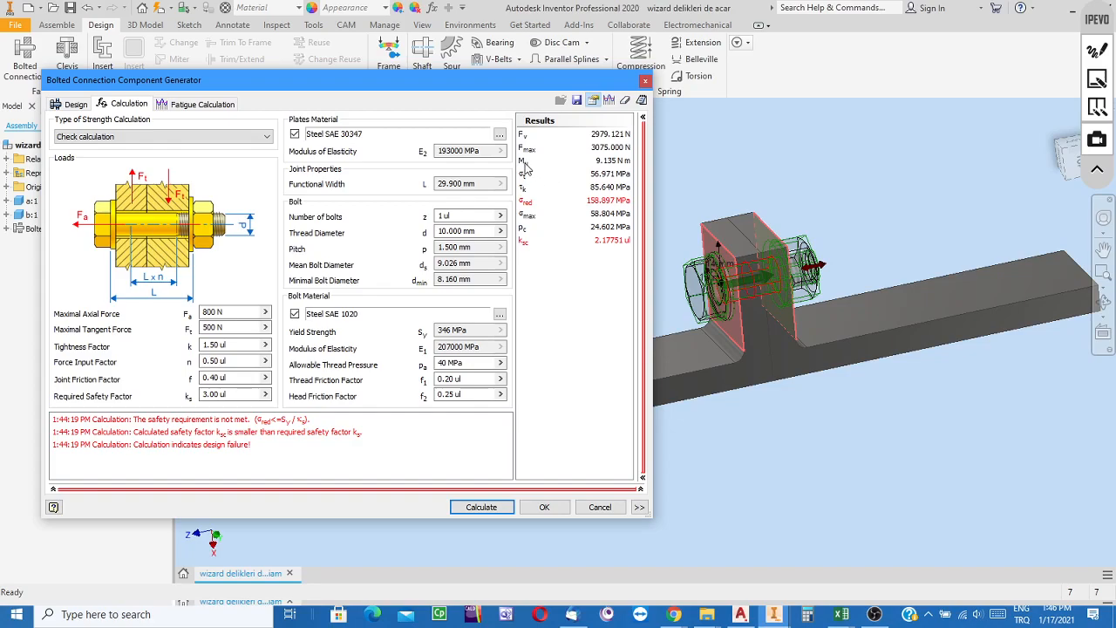
pyautogui.moveTo(525, 166)
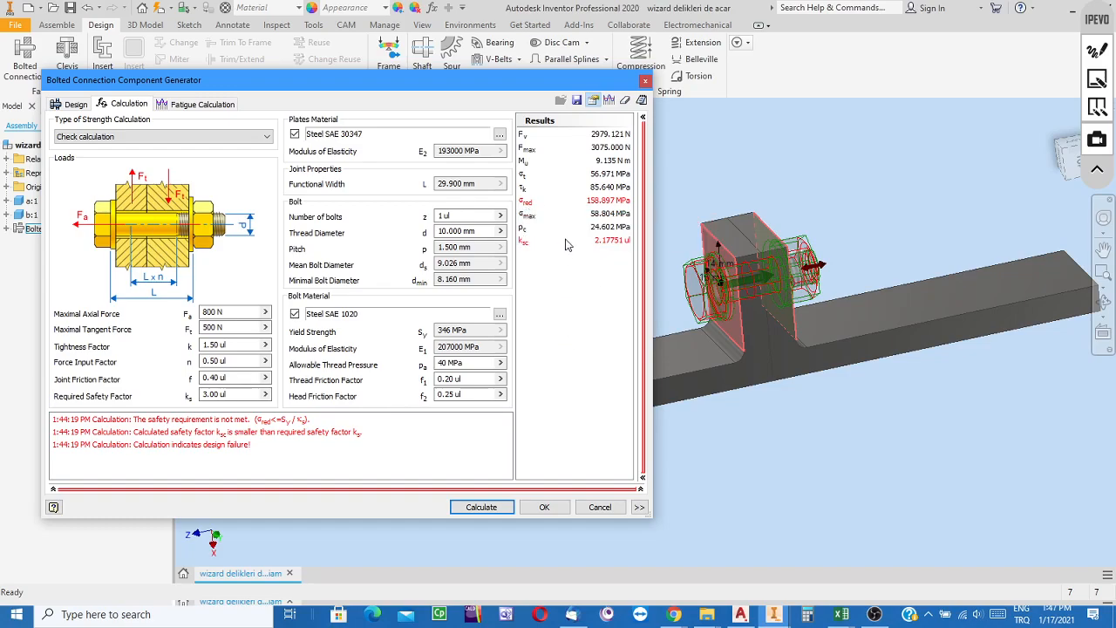
pyautogui.moveTo(531, 205)
pyautogui.moveTo(522, 246)
pyautogui.moveTo(608, 248)
# Set the required safety factor to 2 and recalculate the joint's strength
pyautogui.click(266, 394)
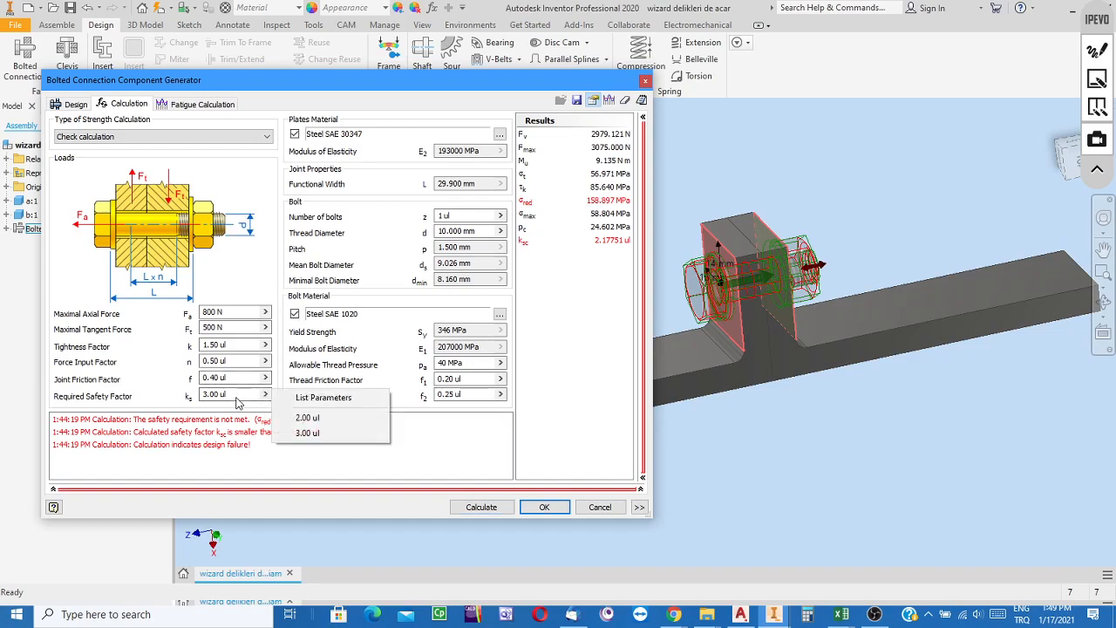
pyautogui.click(214, 394)
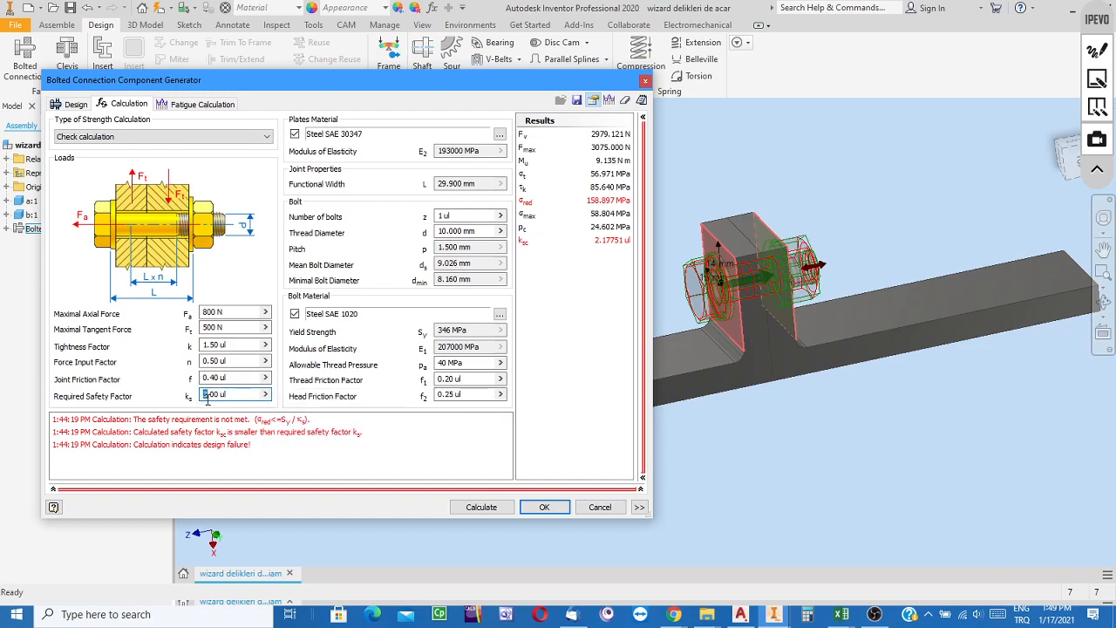
pyautogui.write('2')
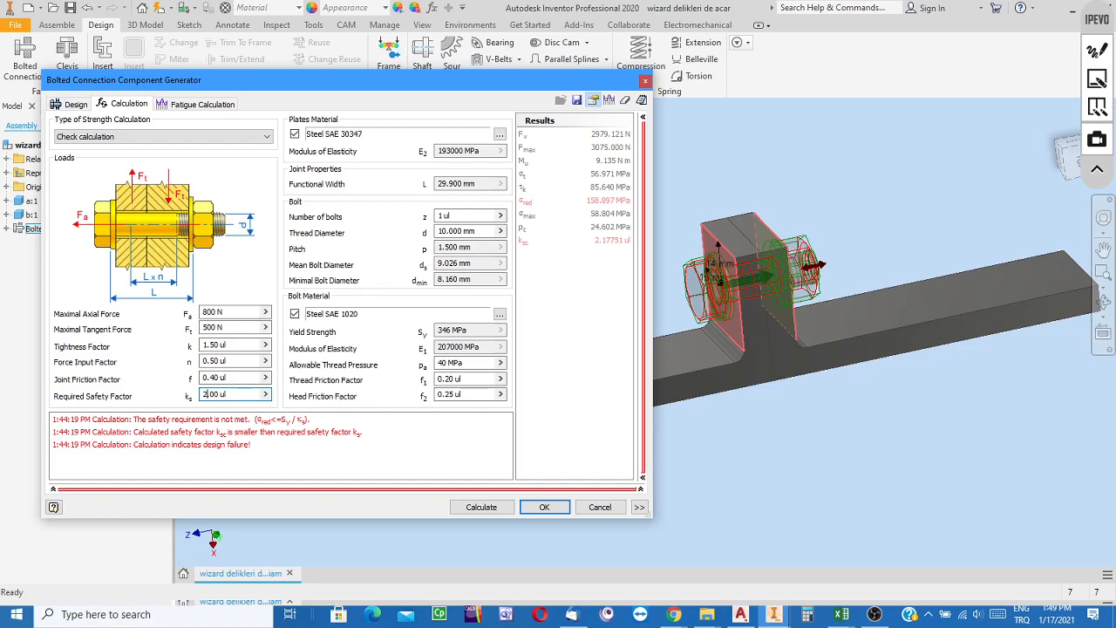
pyautogui.click(487, 509)
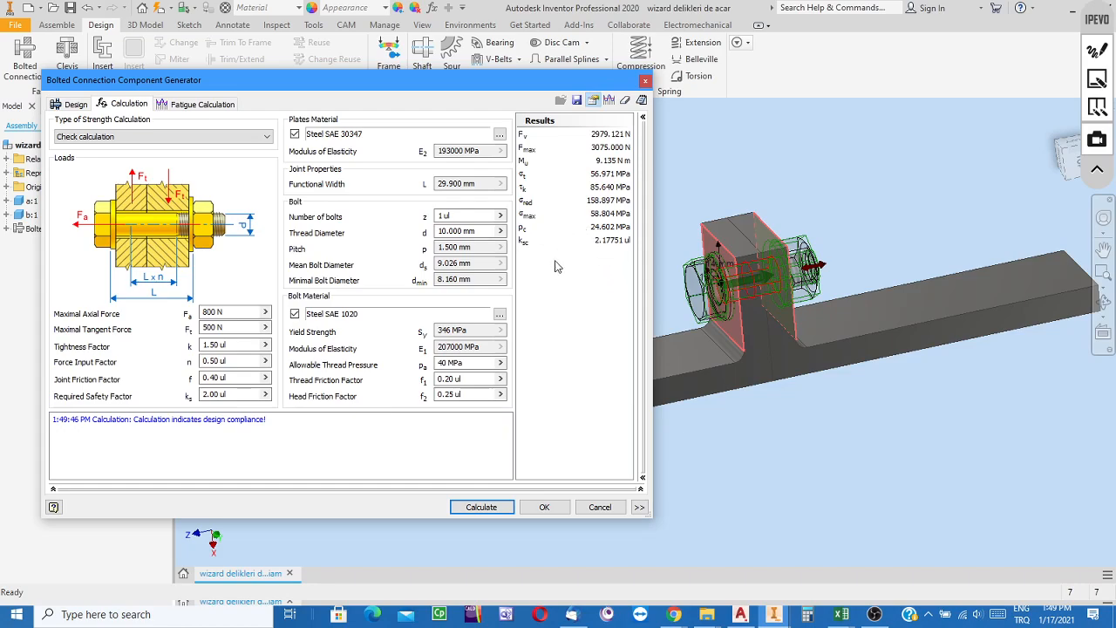
# Set the maximal axial force to 1800 N, recalculate, and check the calculated safety factor
pyautogui.click(203, 312)
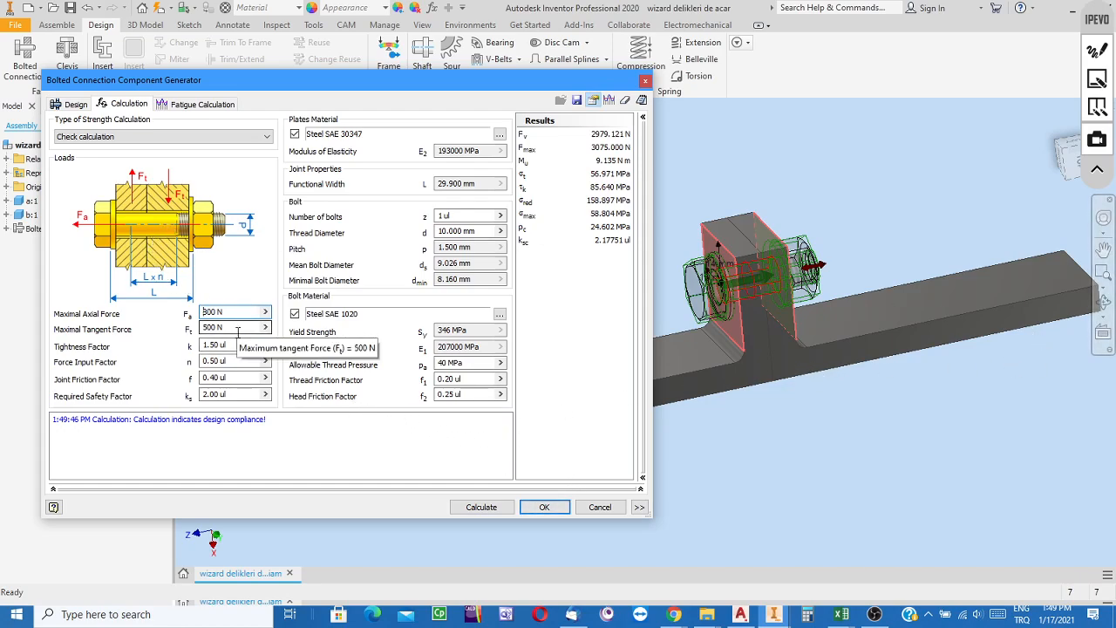
pyautogui.write('1')
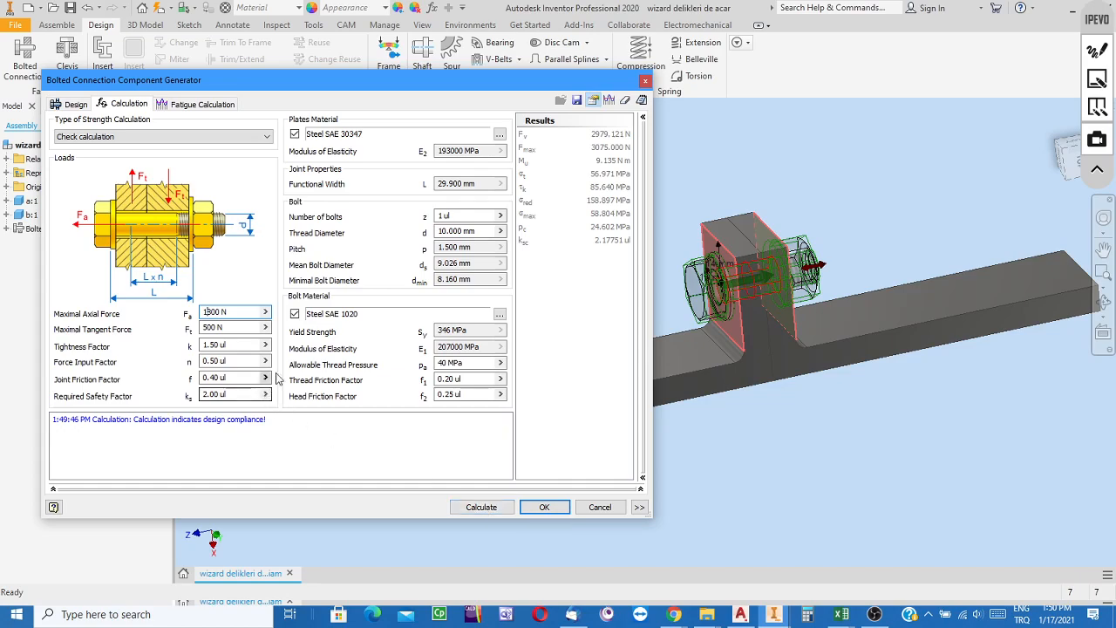
pyautogui.click(479, 507)
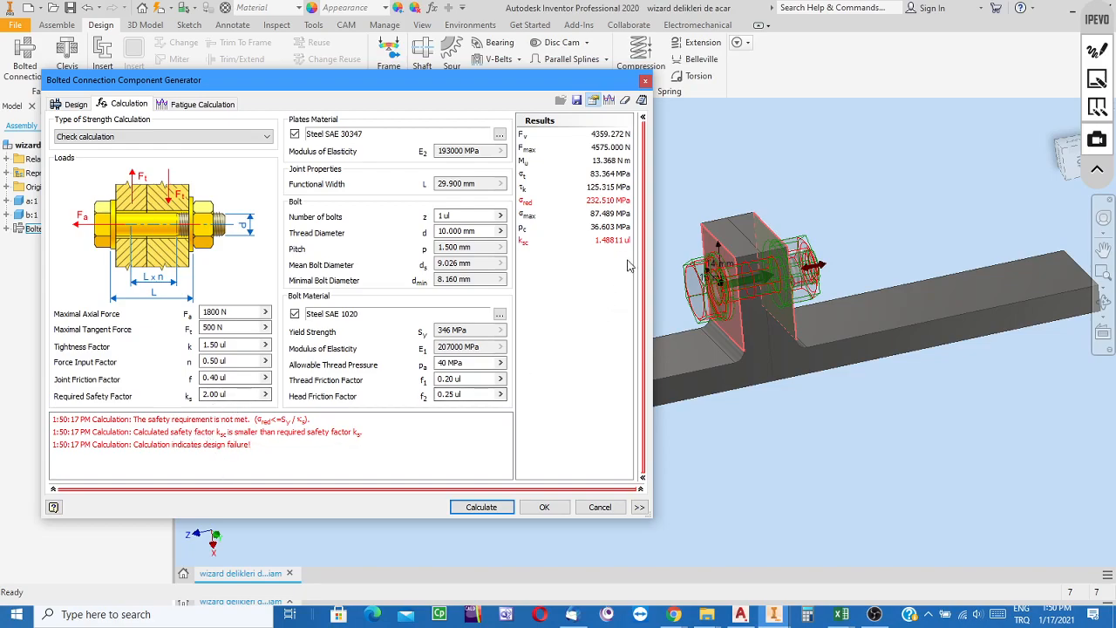
pyautogui.moveTo(608, 246)
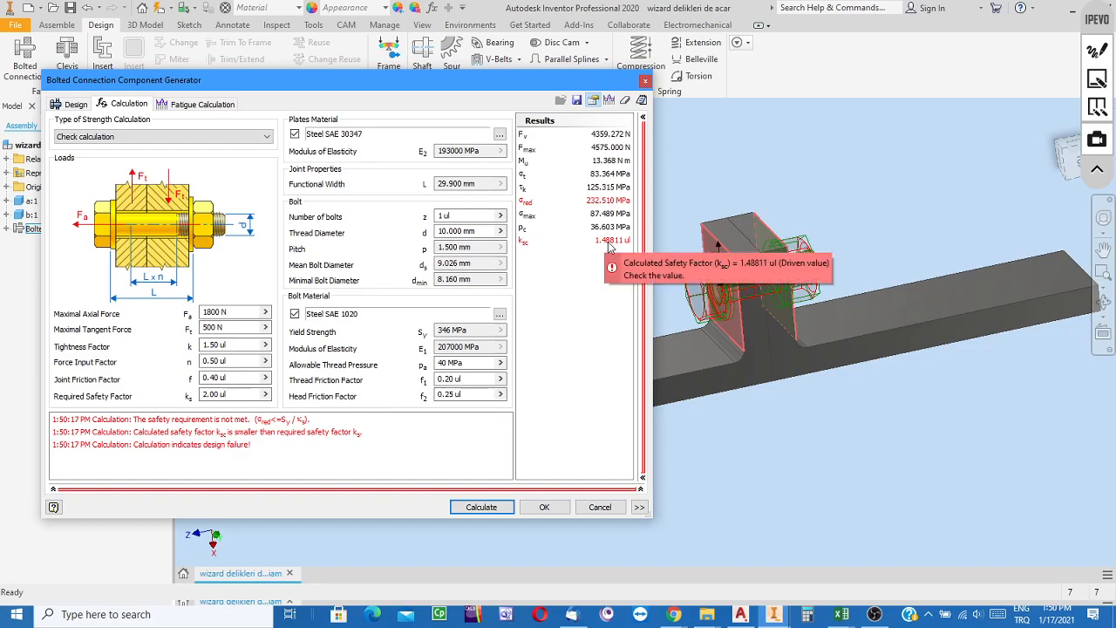
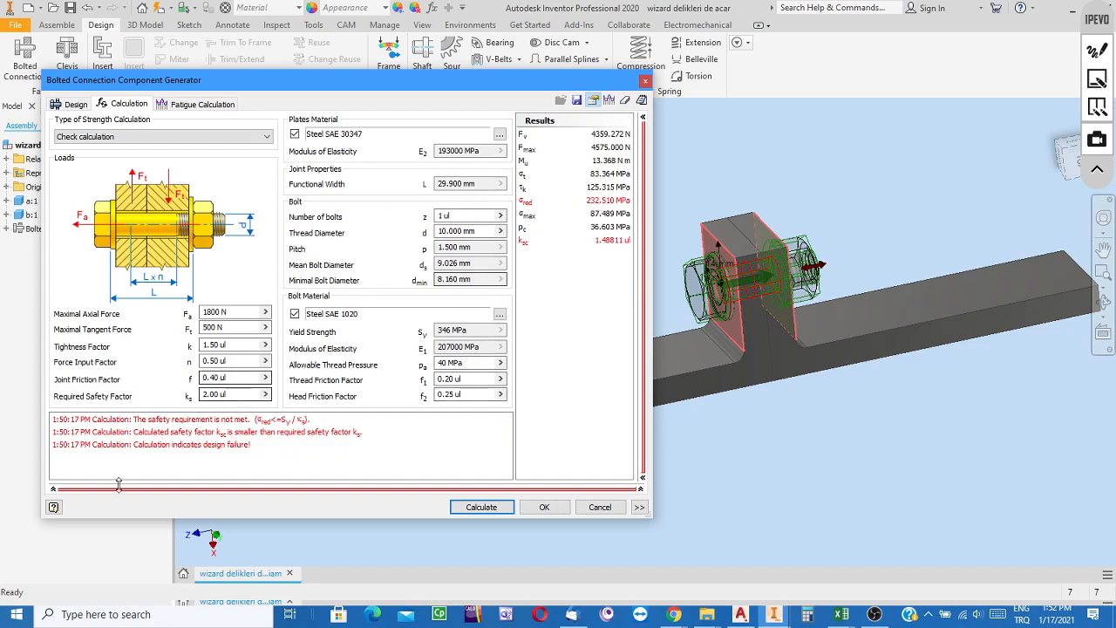
# Set the bolted connection's diameter to 14 mm and inspect the enlarged bolt preview on the joint
pyautogui.click(73, 106)
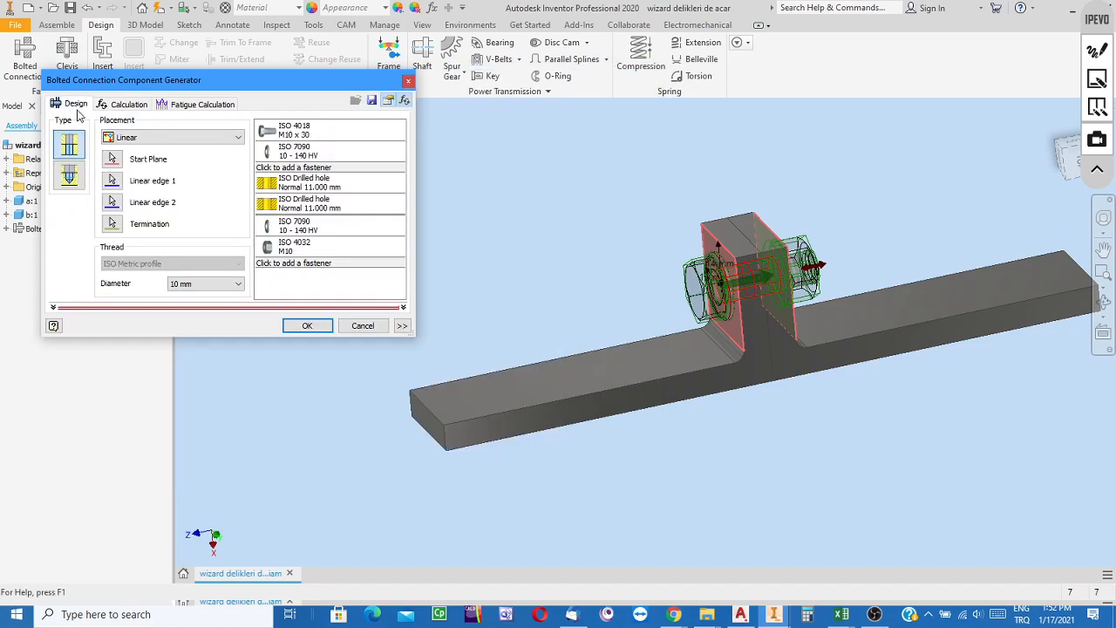
pyautogui.click(240, 283)
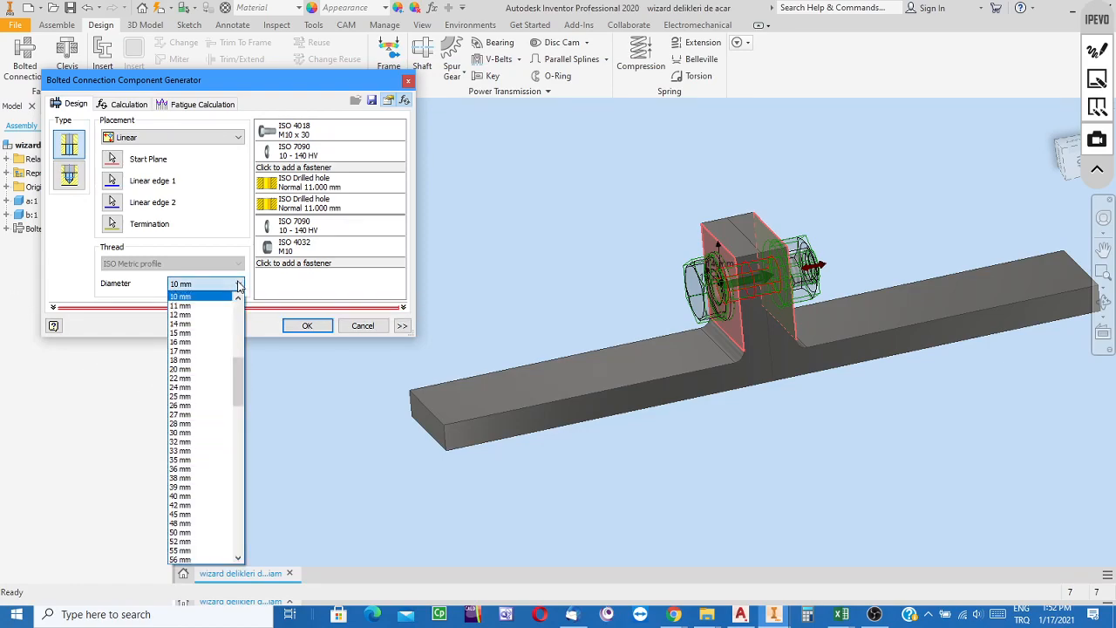
pyautogui.click(180, 324)
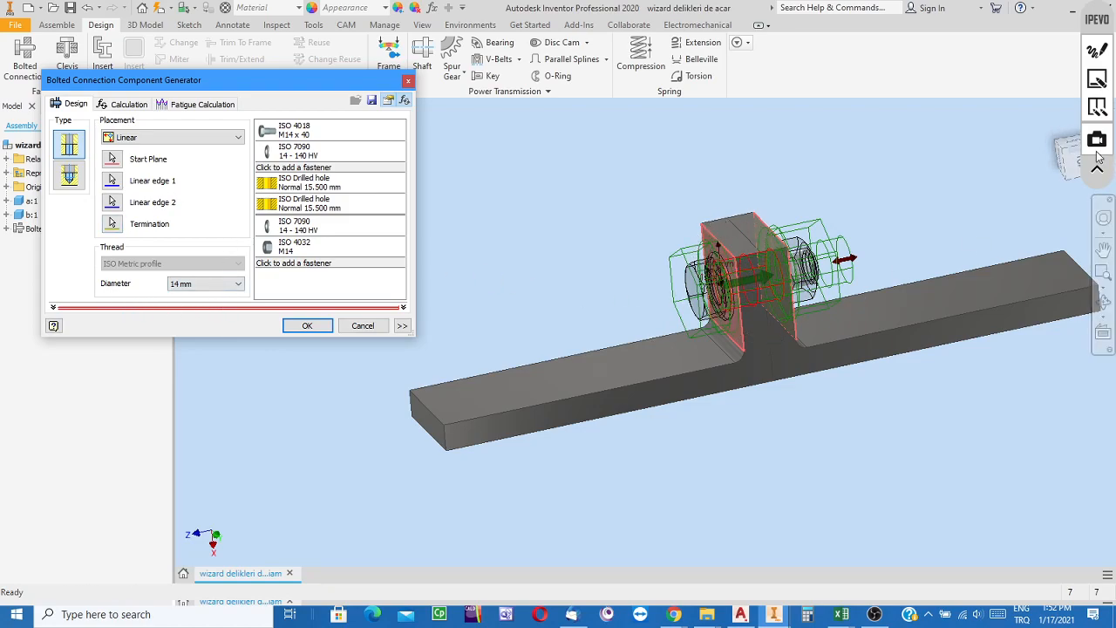
pyautogui.scroll(1, 1020, 218)
pyautogui.scroll(3, 700, 350)
pyautogui.scroll(-2, 597, 356)
pyautogui.scroll(2, 597, 355)
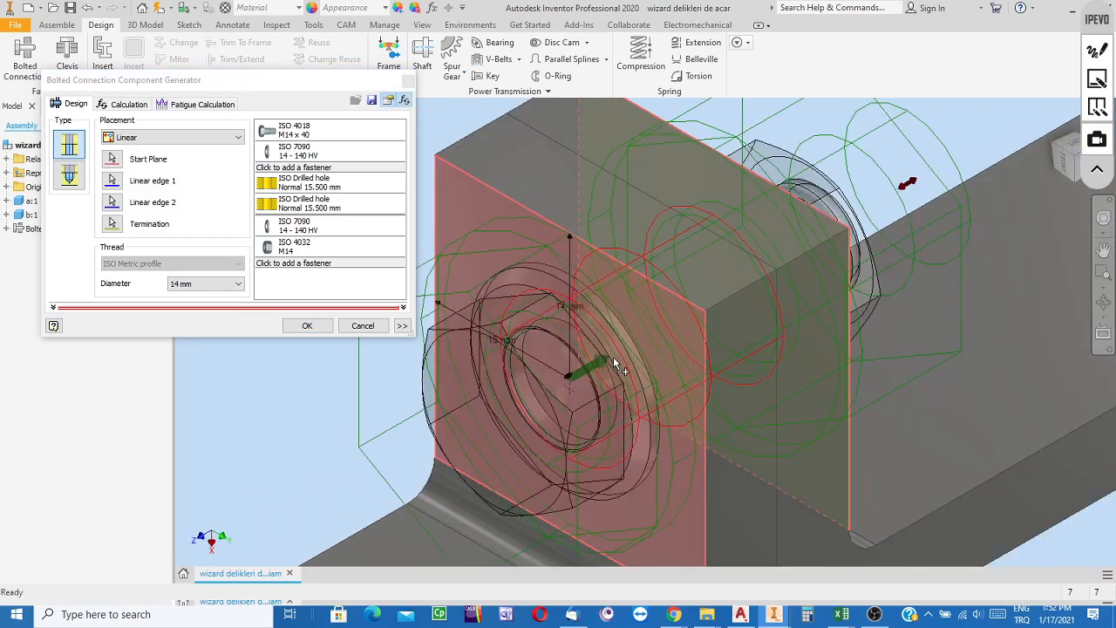
pyautogui.scroll(-4, 615, 357)
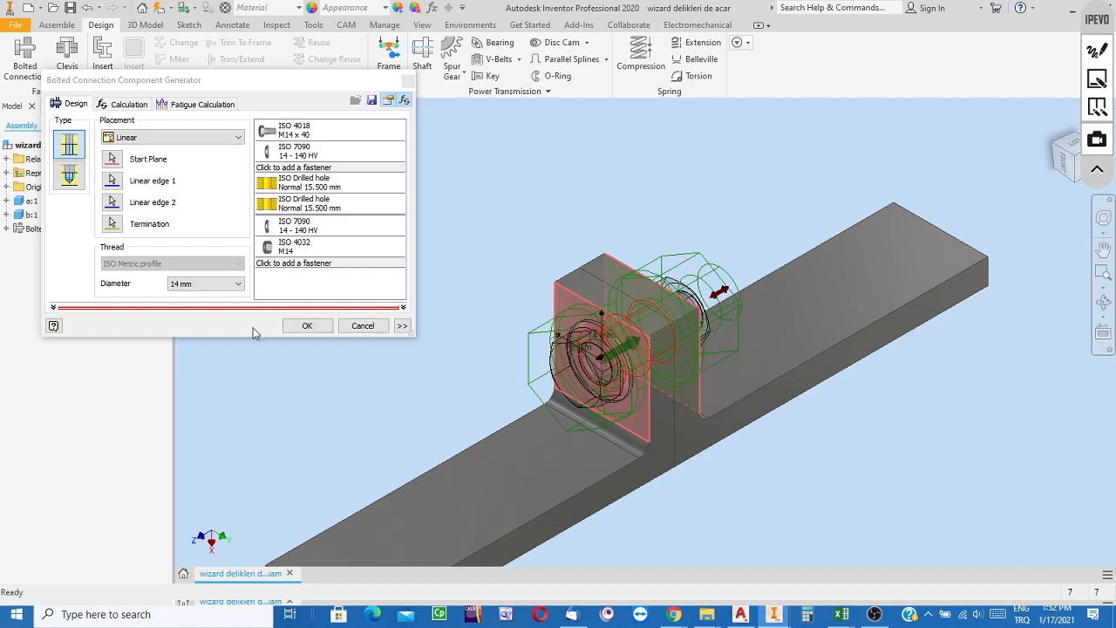
# Recalculate the strength with the 14 mm bolt and check the calculated safety factor
pyautogui.click(122, 104)
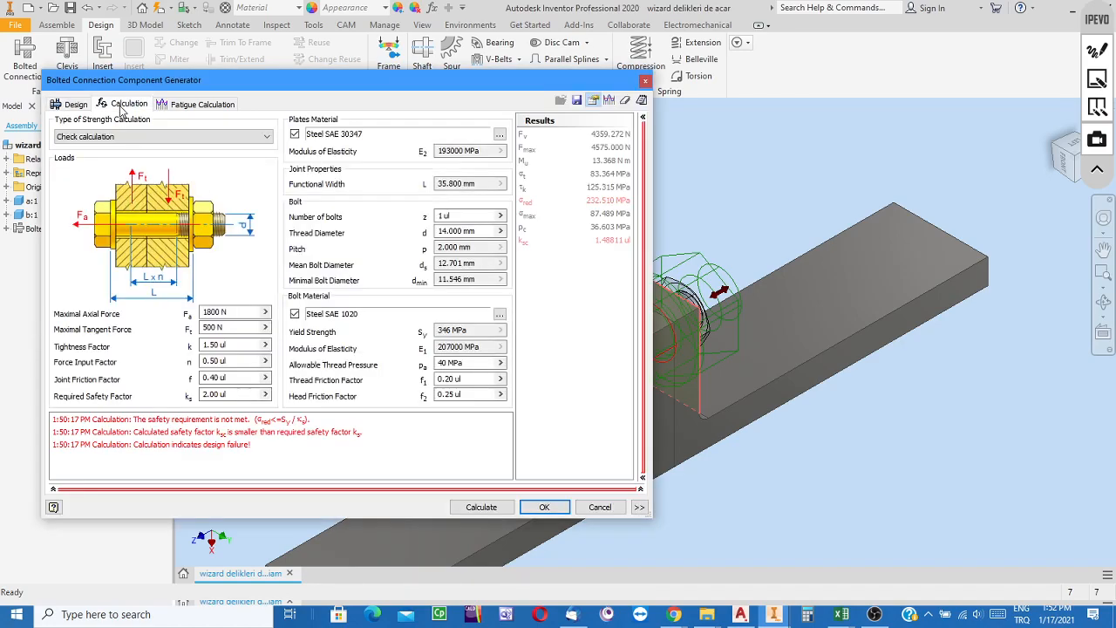
pyautogui.click(76, 105)
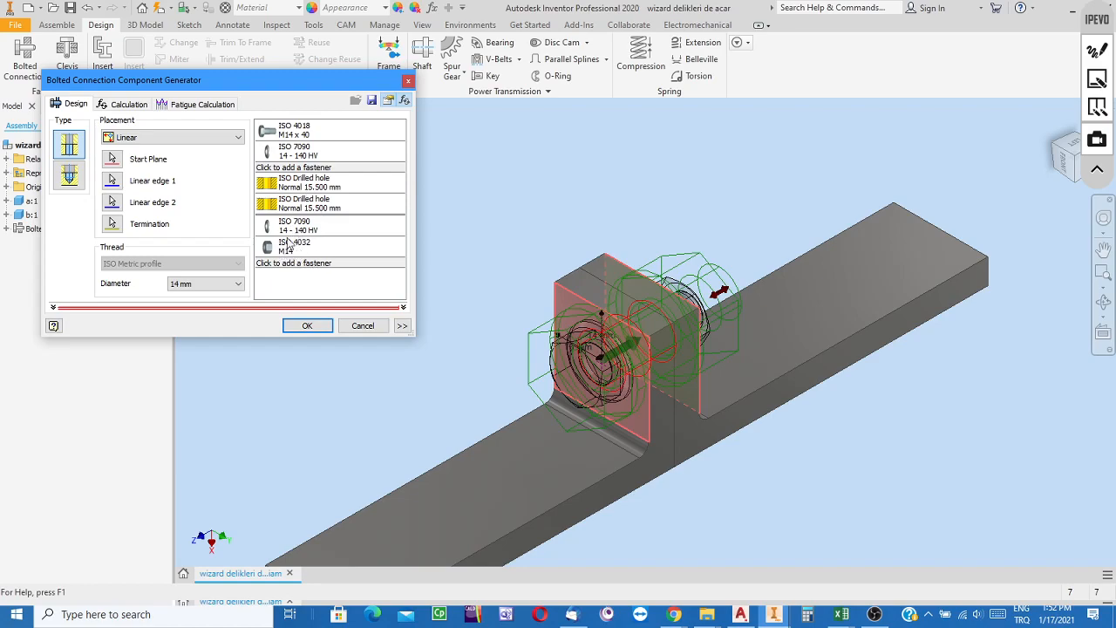
pyautogui.click(125, 104)
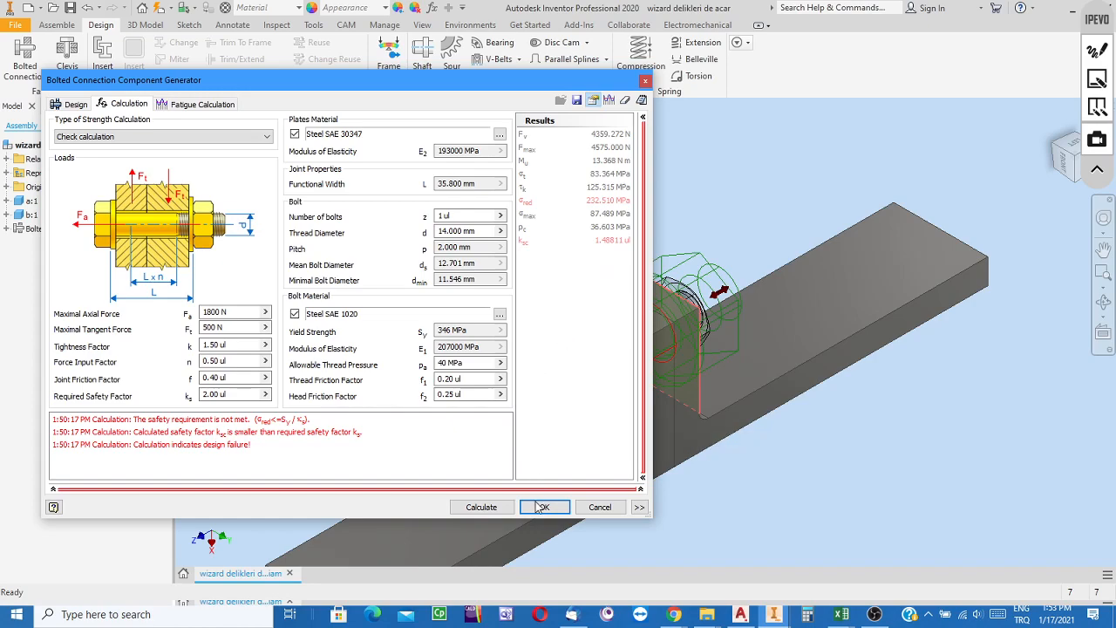
pyautogui.click(480, 510)
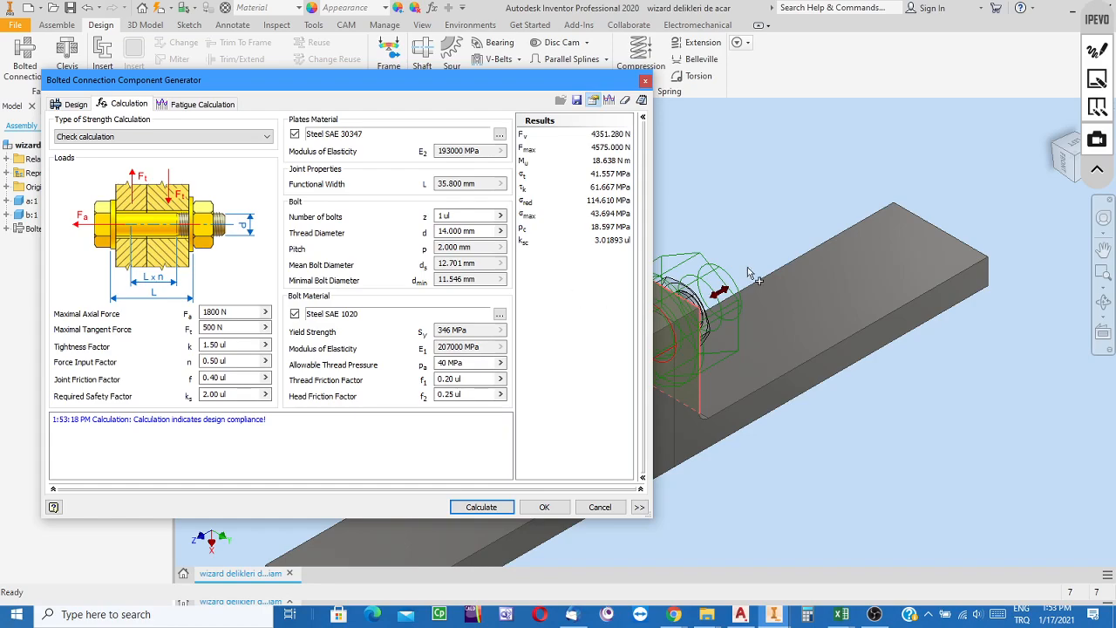
pyautogui.moveTo(741, 187); pyautogui.dragTo(887, 170, button='middle')
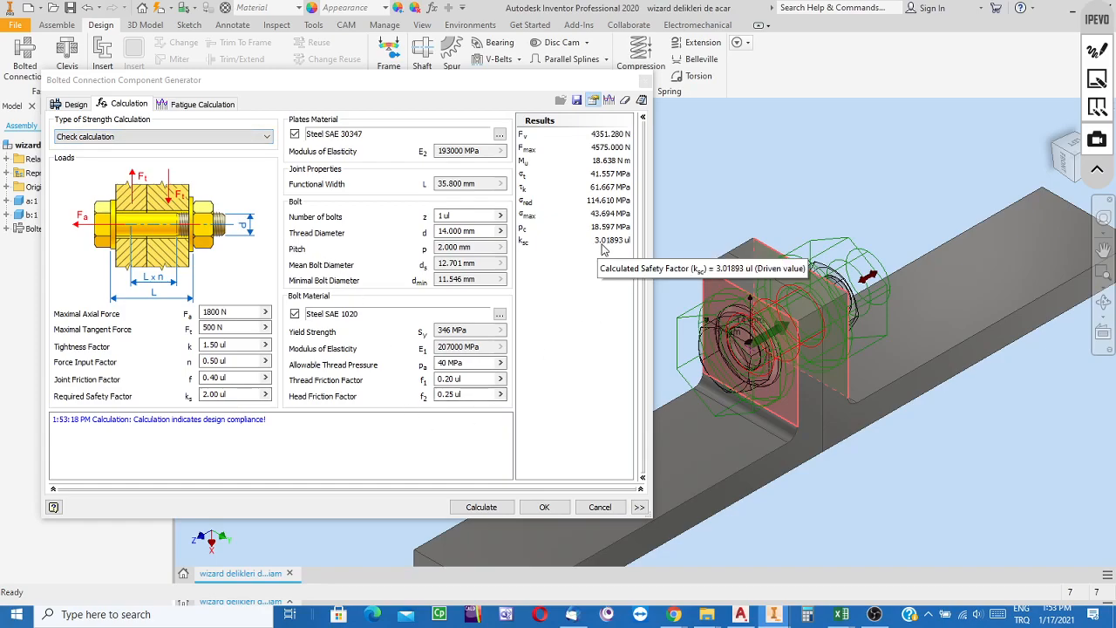
# Set the bolted connection's diameter to 12 mm, recalculate its strength and apply the updated connection to the assembly
pyautogui.click(74, 105)
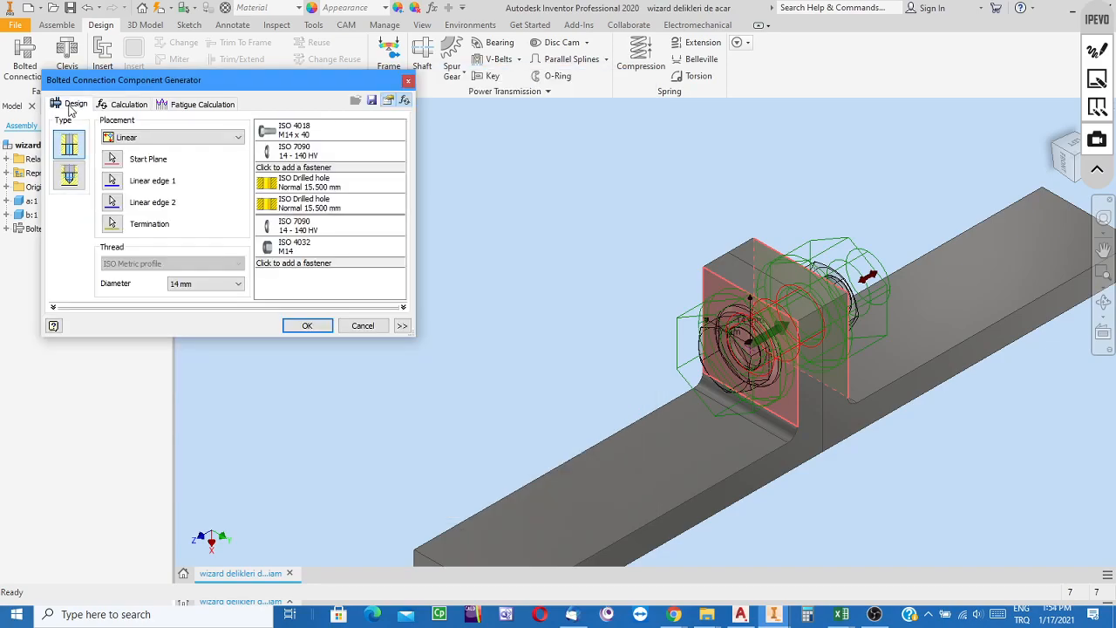
pyautogui.click(239, 286)
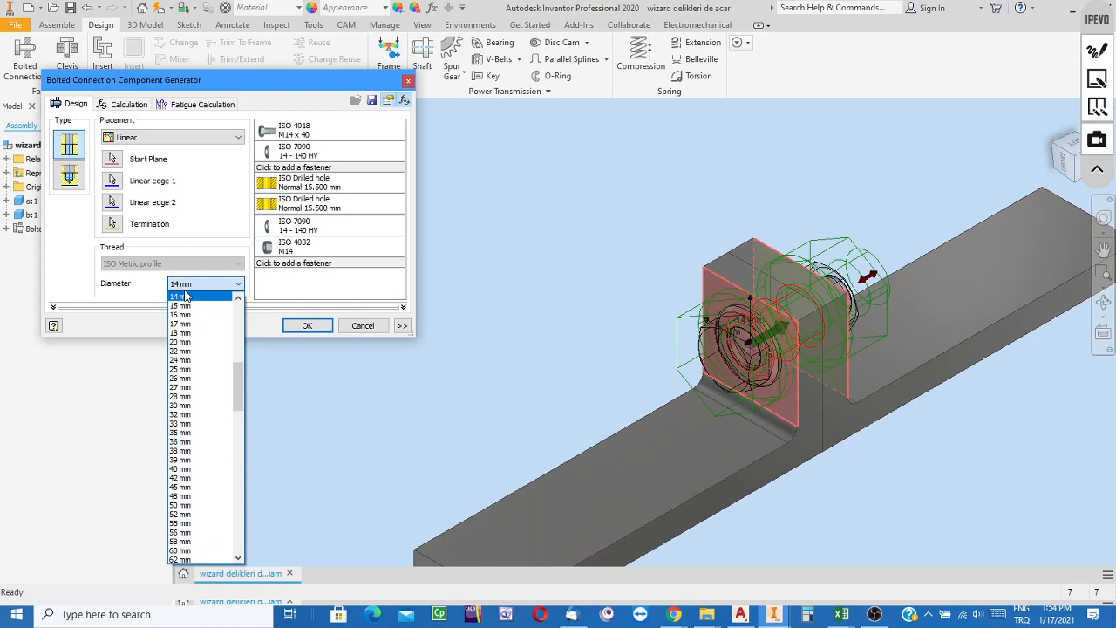
pyautogui.moveTo(237, 373); pyautogui.dragTo(242, 351)
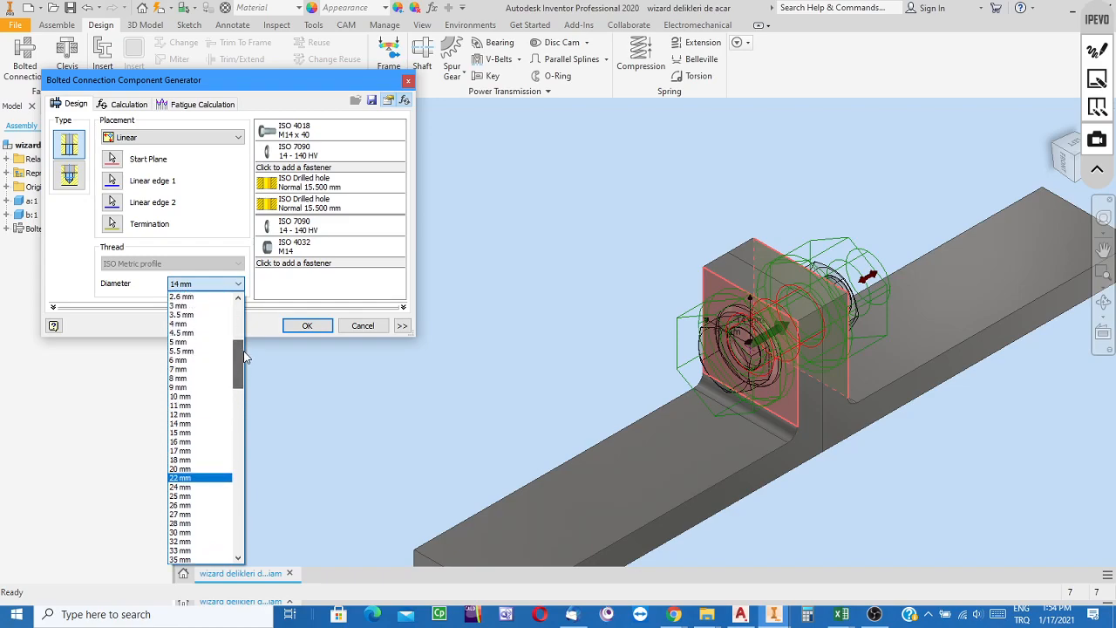
pyautogui.click(179, 415)
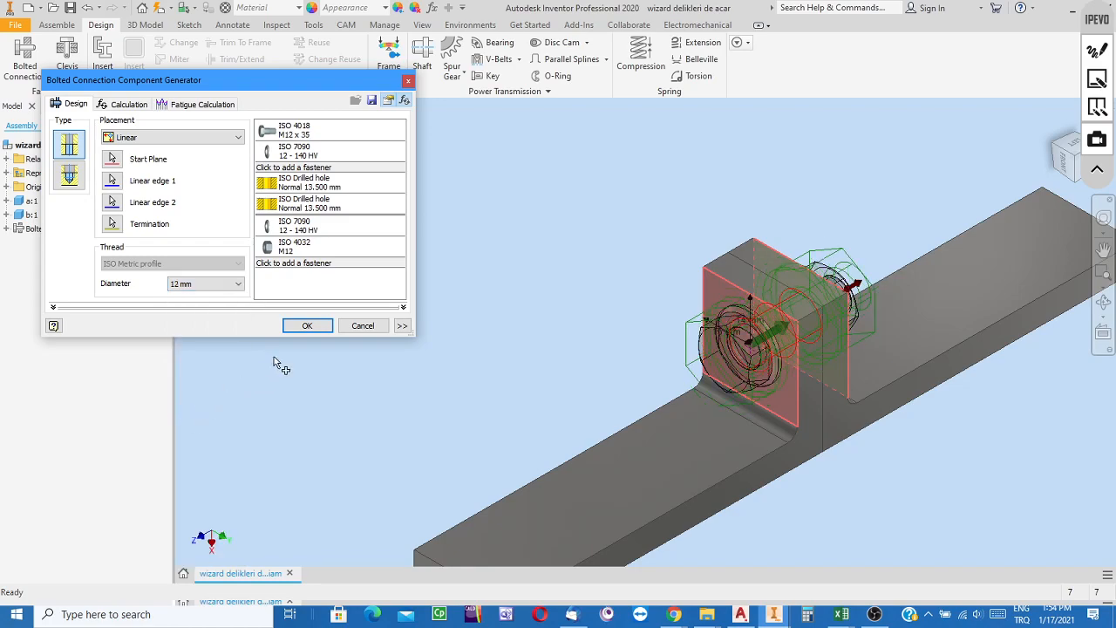
pyautogui.click(127, 105)
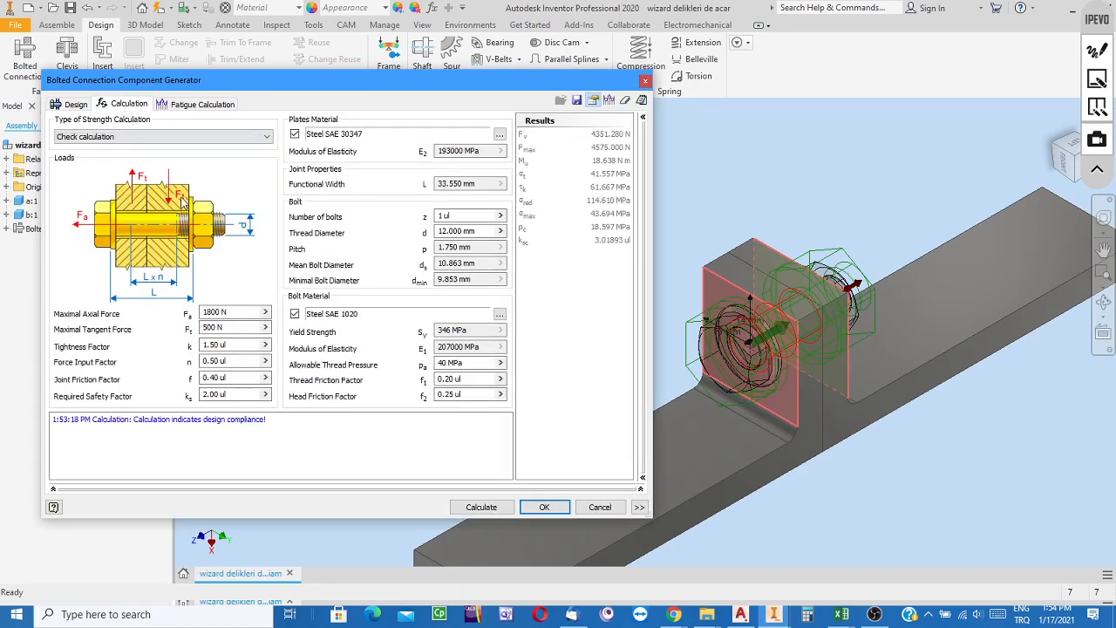
pyautogui.click(481, 507)
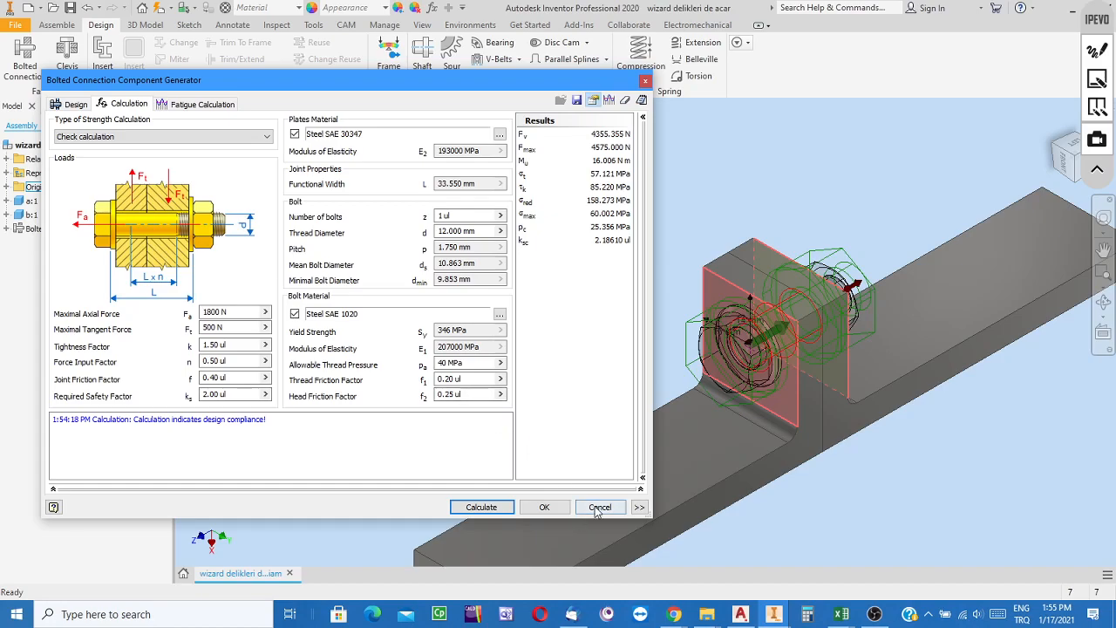
pyautogui.click(541, 509)
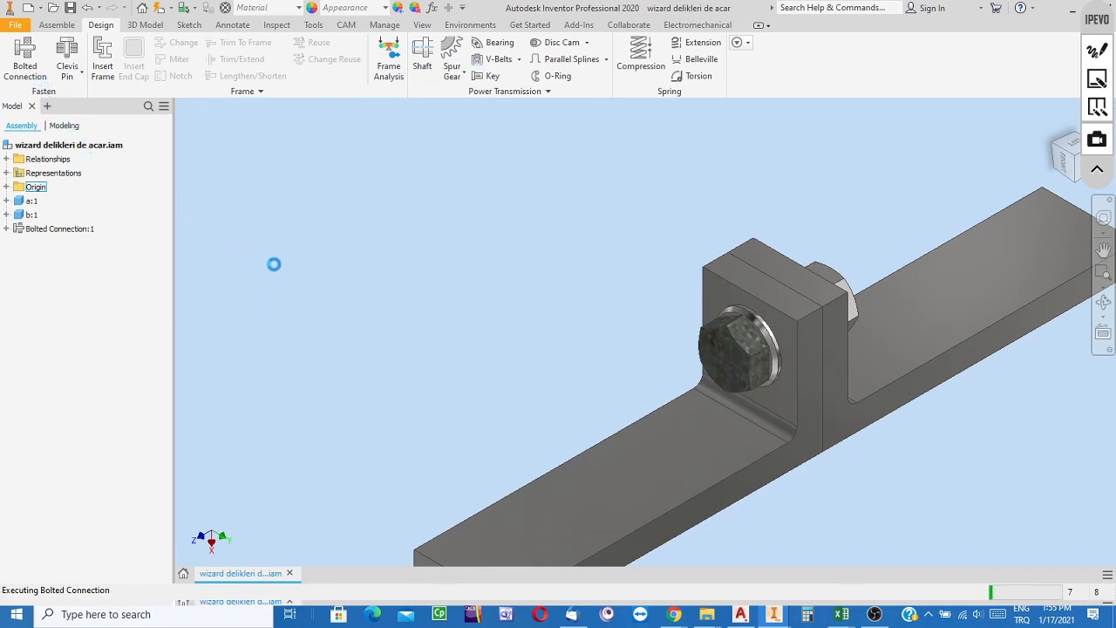
# Start a new blind-type bolted connection and examine its strength calculation set to Bolt diameter design
pyautogui.click(45, 80)
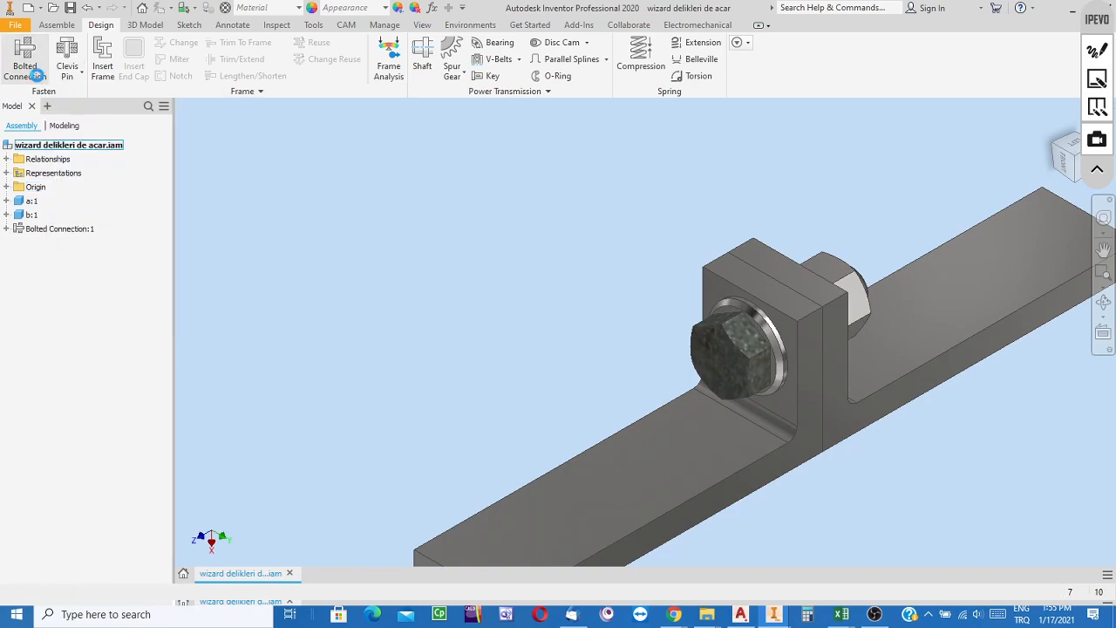
pyautogui.click(70, 174)
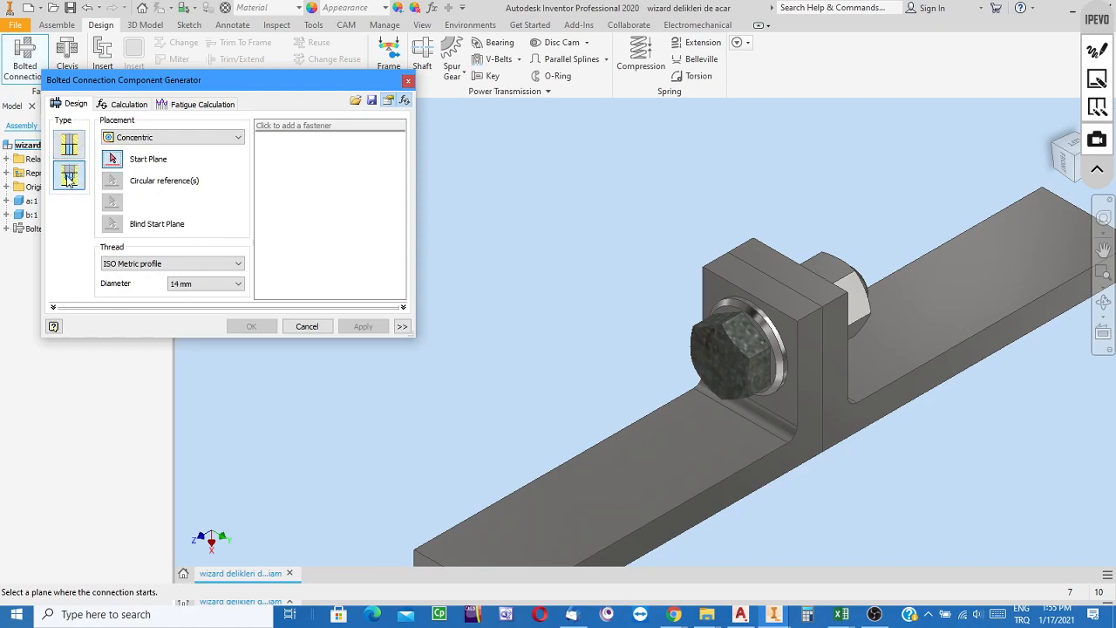
pyautogui.click(124, 104)
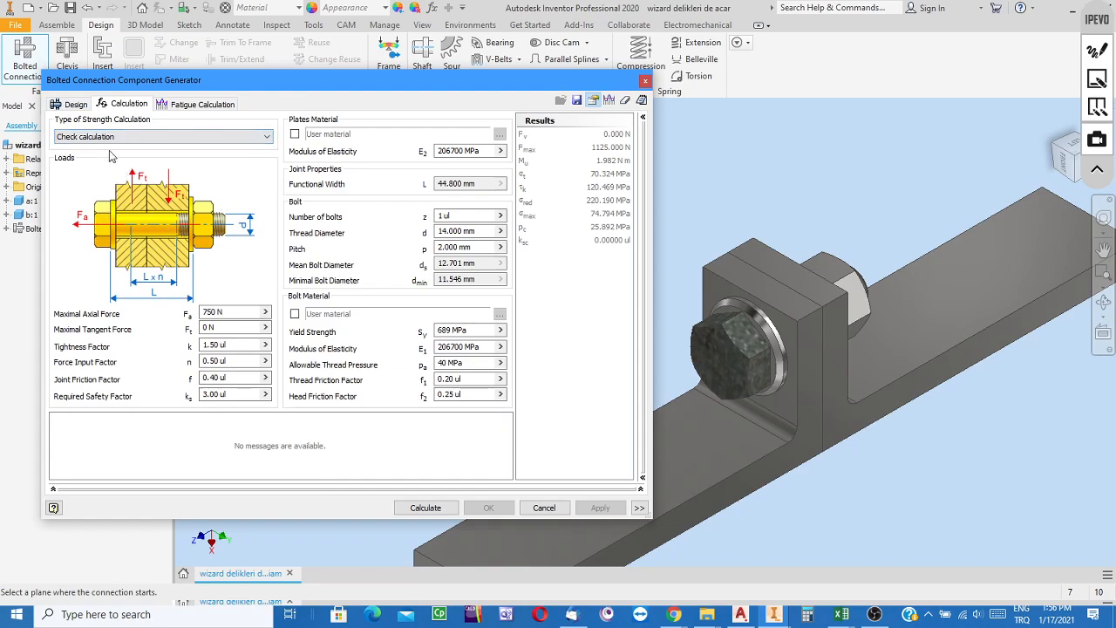
pyautogui.click(268, 137)
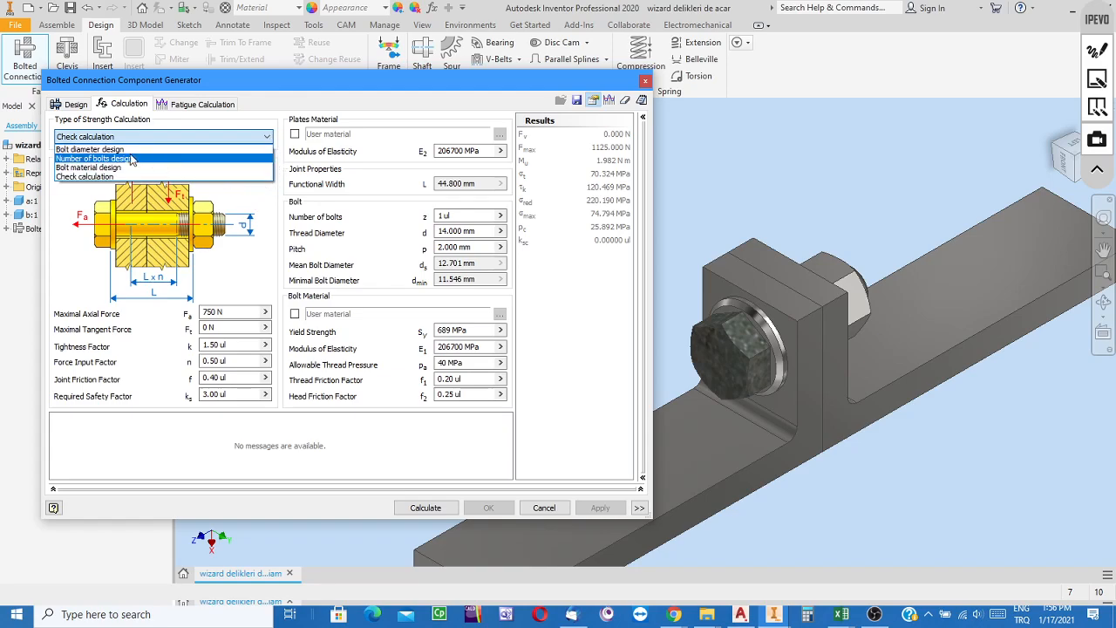
pyautogui.click(87, 150)
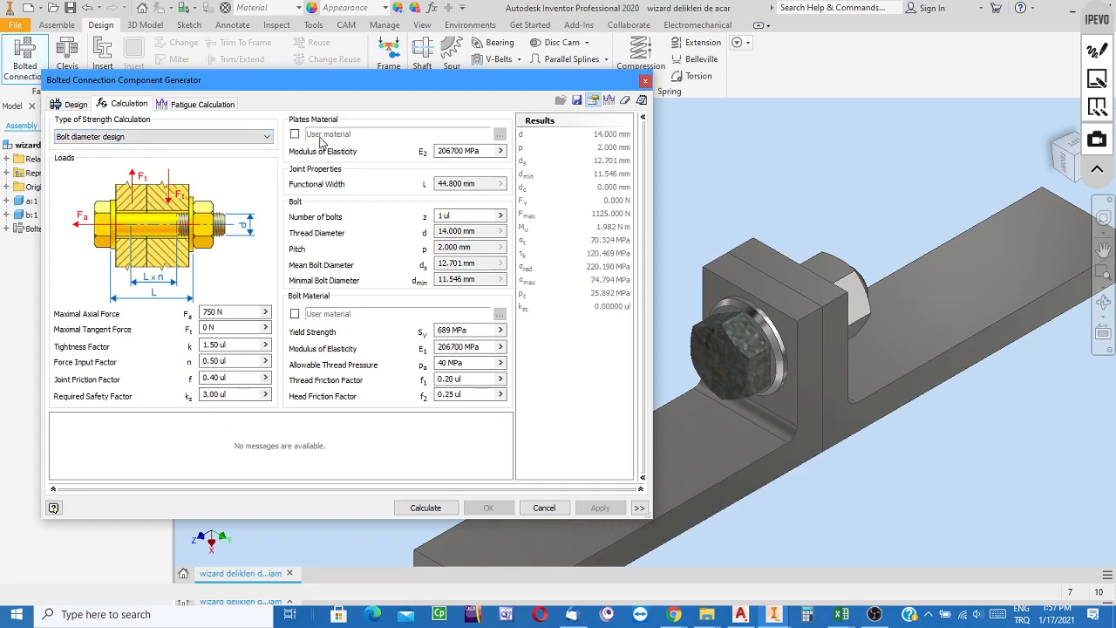
# Examine the Number of bolts design and Bolt material design calculation types and return the strength calculation to Check calculation
pyautogui.click(267, 139)
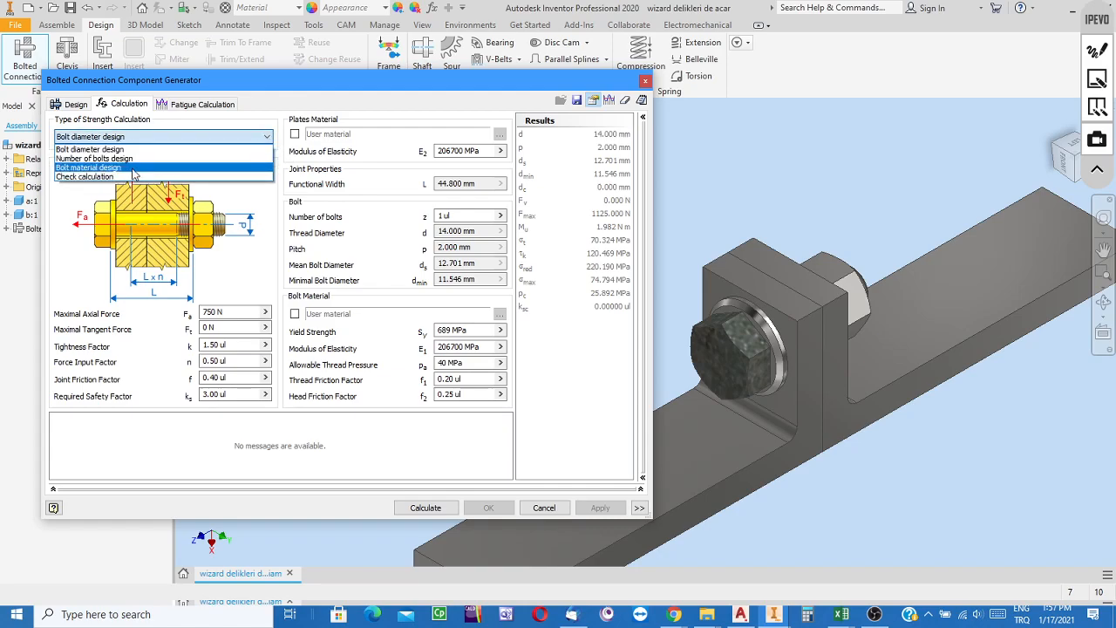
pyautogui.click(86, 159)
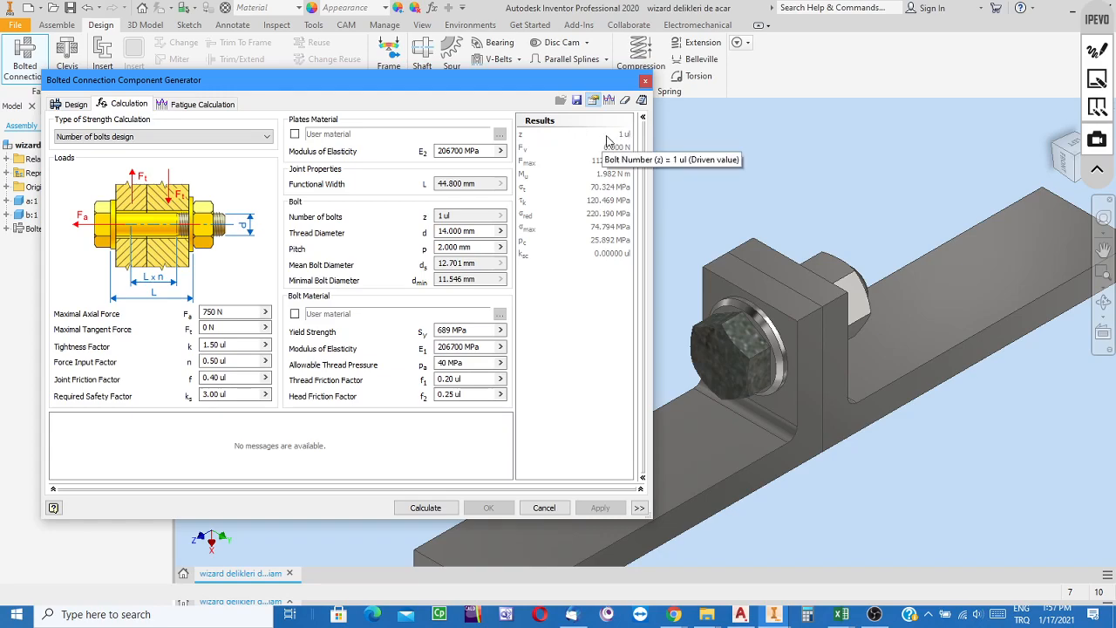
pyautogui.click(266, 137)
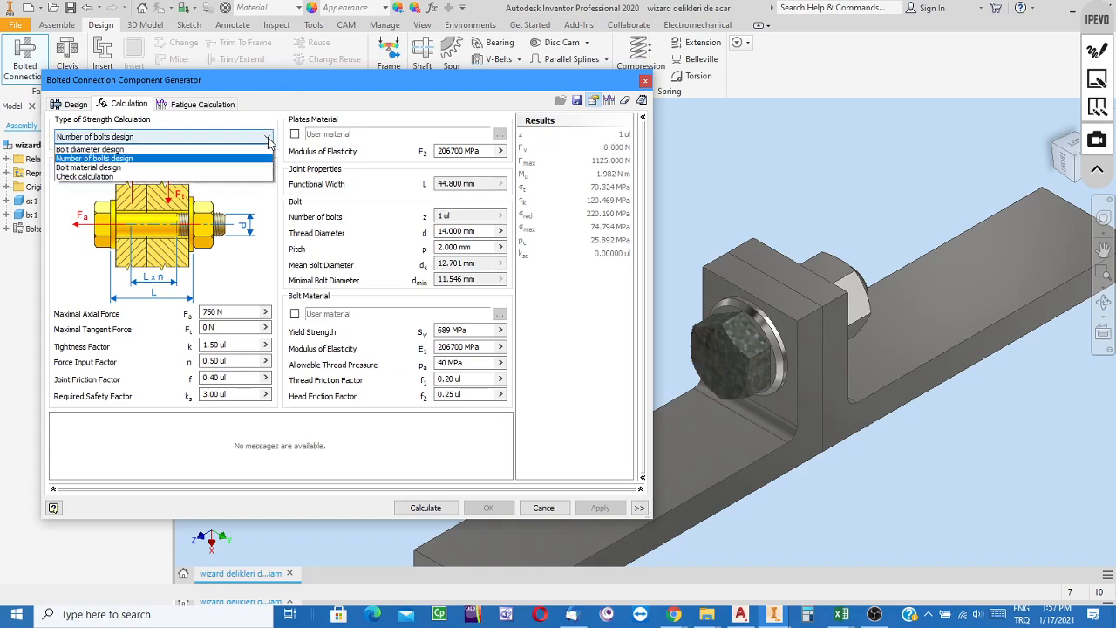
pyautogui.click(104, 169)
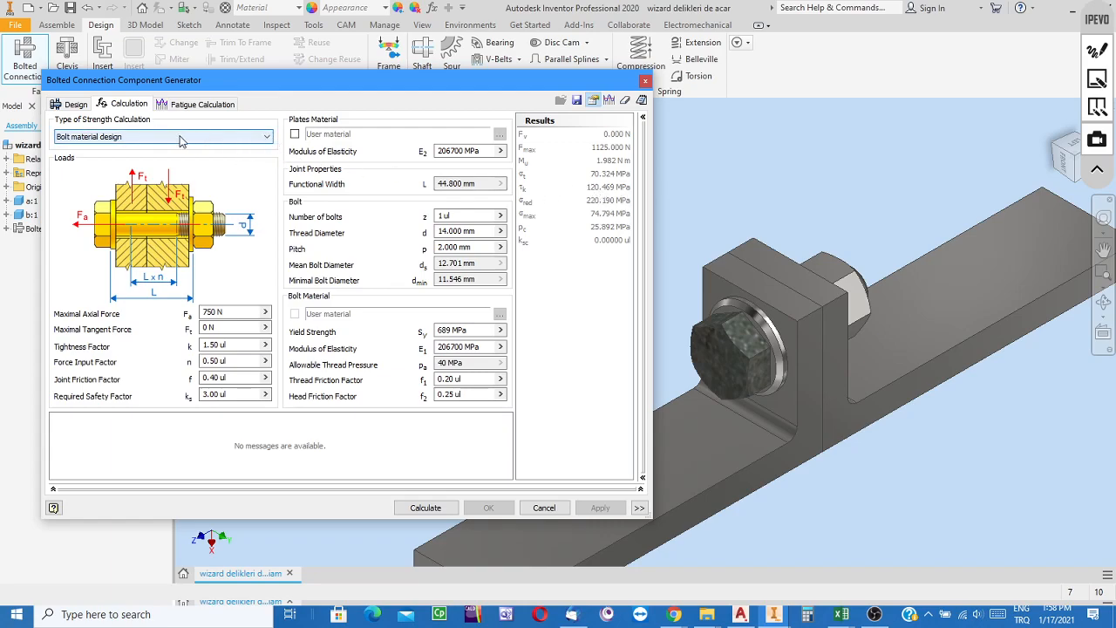
pyautogui.click(267, 137)
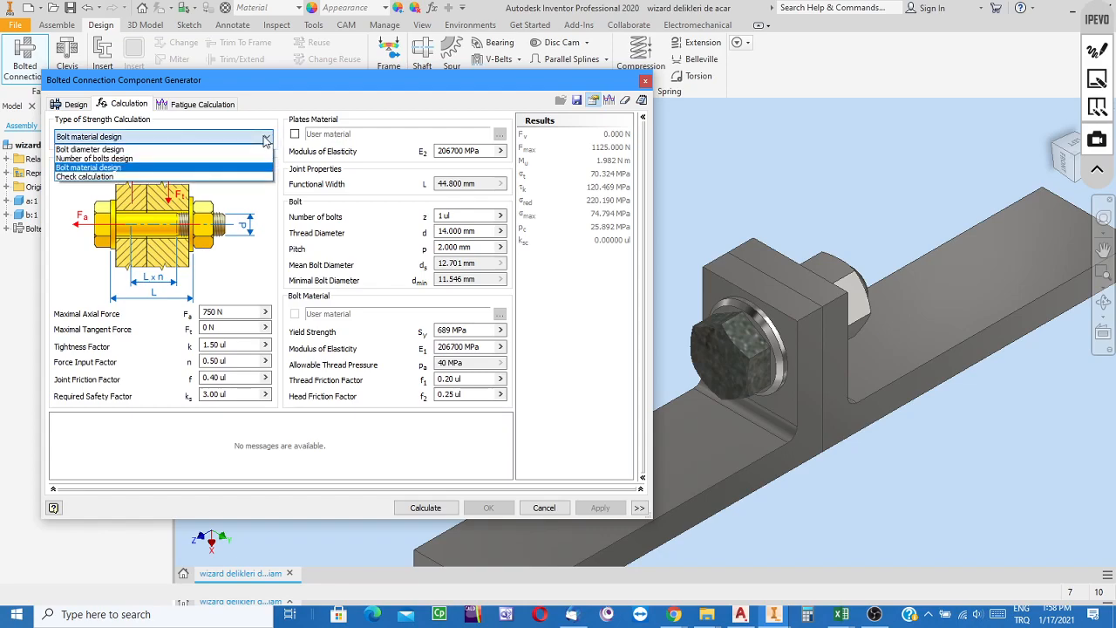
pyautogui.click(82, 176)
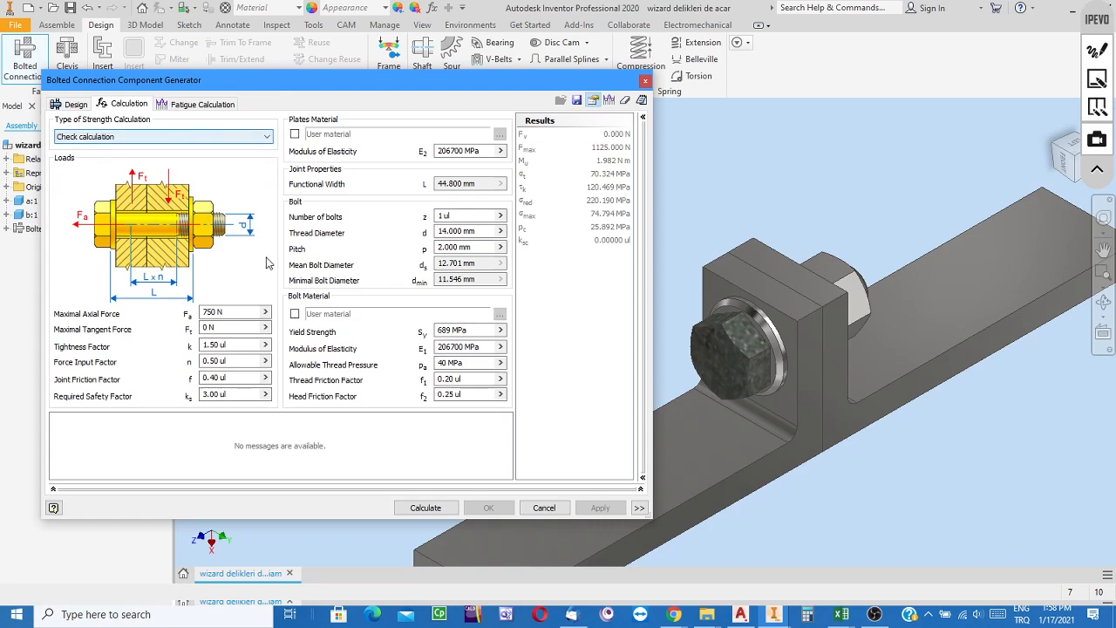
# Switch the new bolted connection to the through-all type, review its strength calculation and close the generator without placing a connection
pyautogui.click(75, 104)
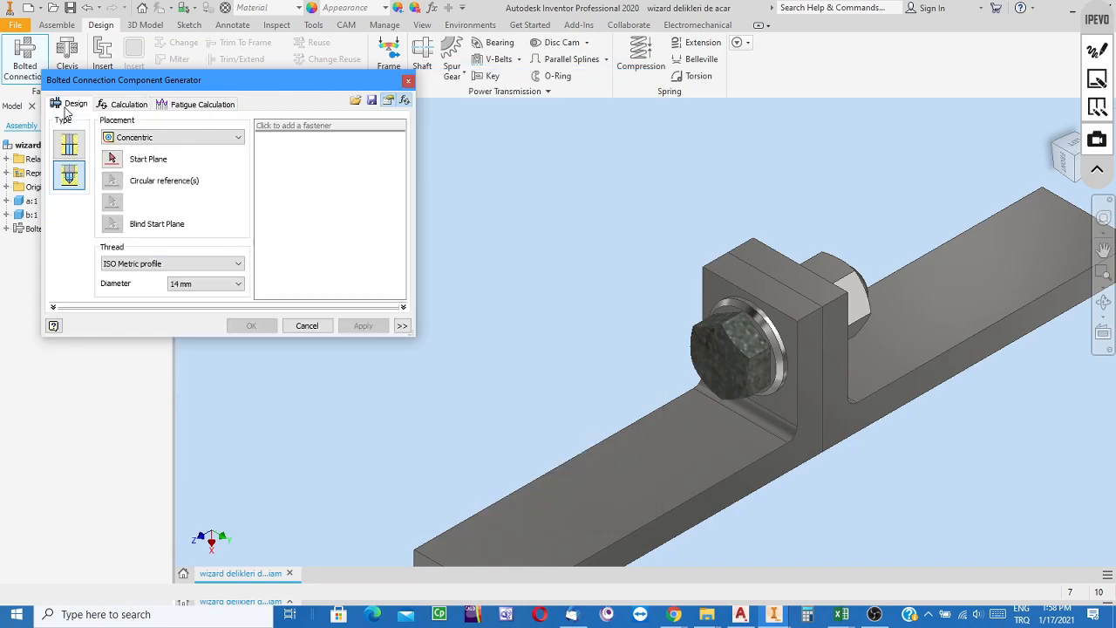
pyautogui.click(69, 144)
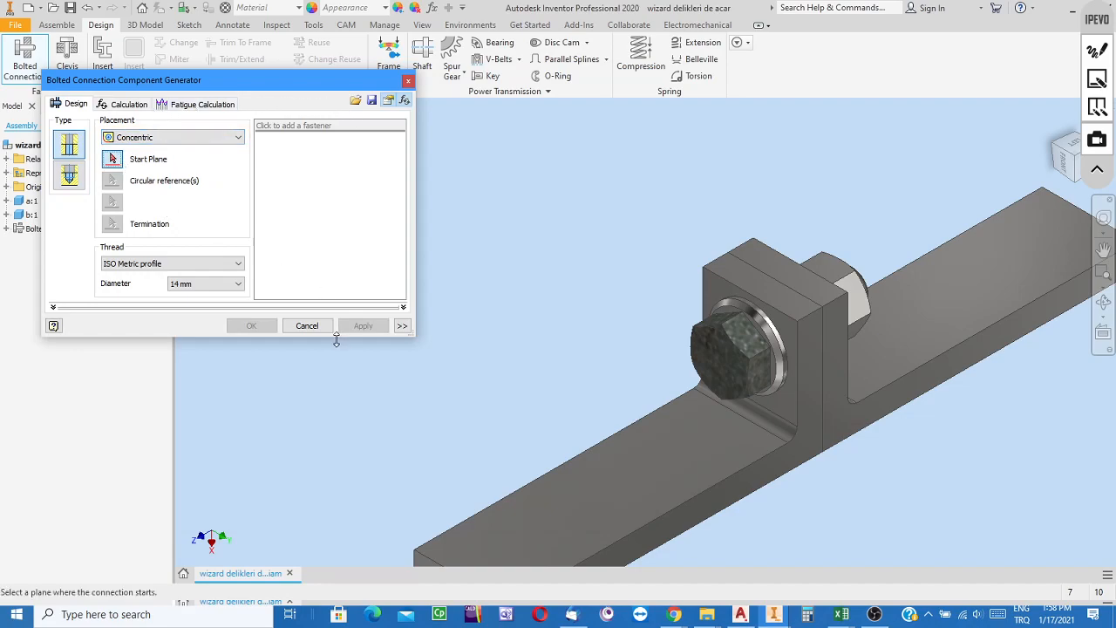
pyautogui.click(129, 104)
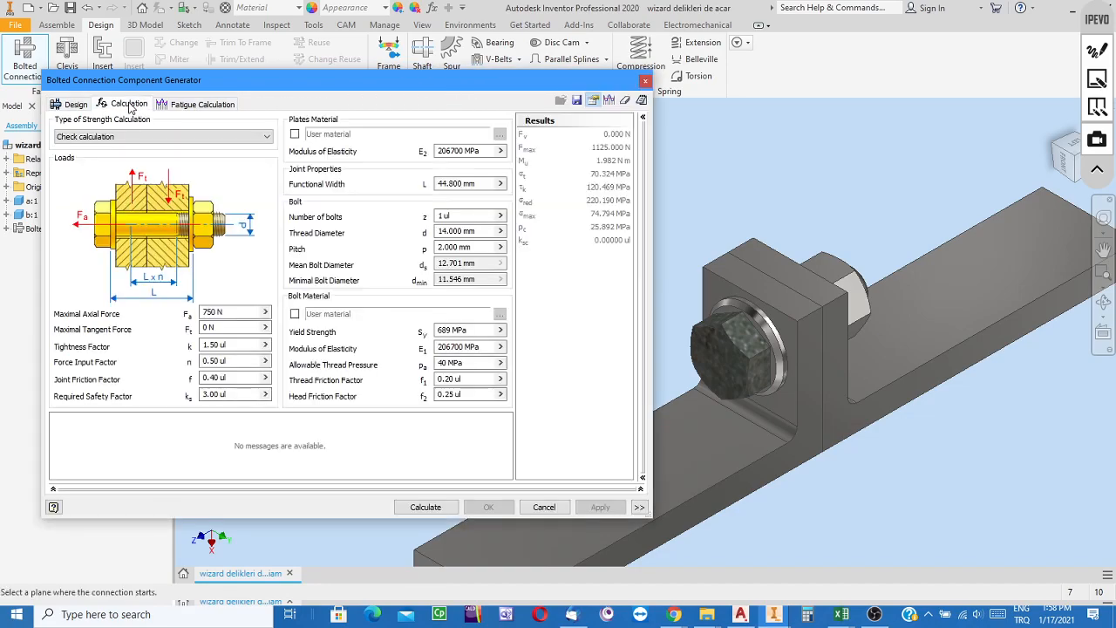
pyautogui.click(645, 81)
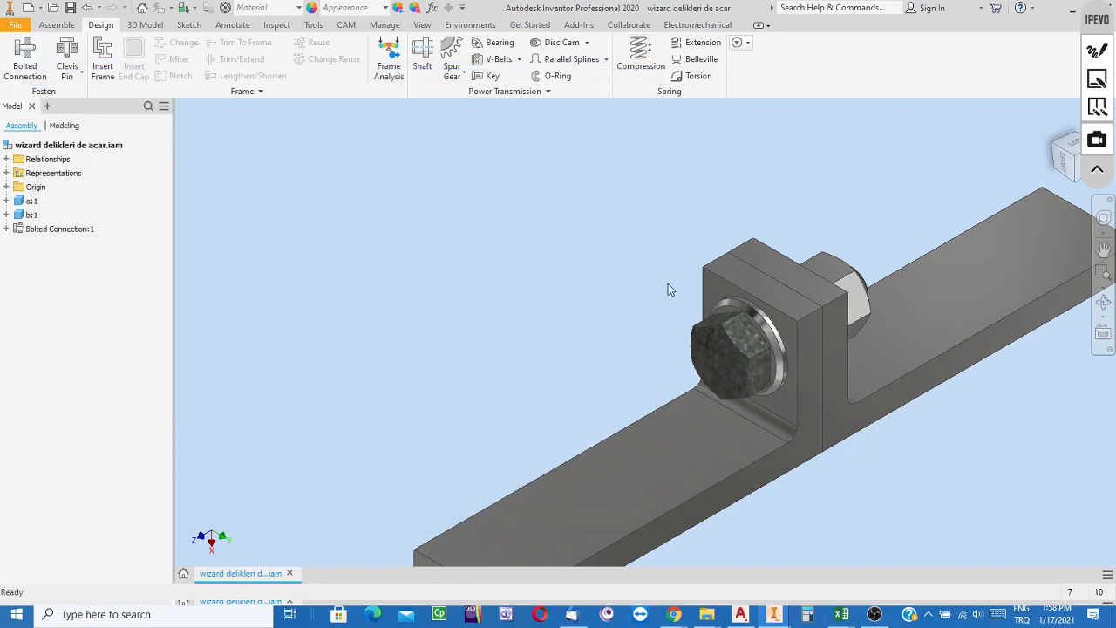
pyautogui.click(875, 615)
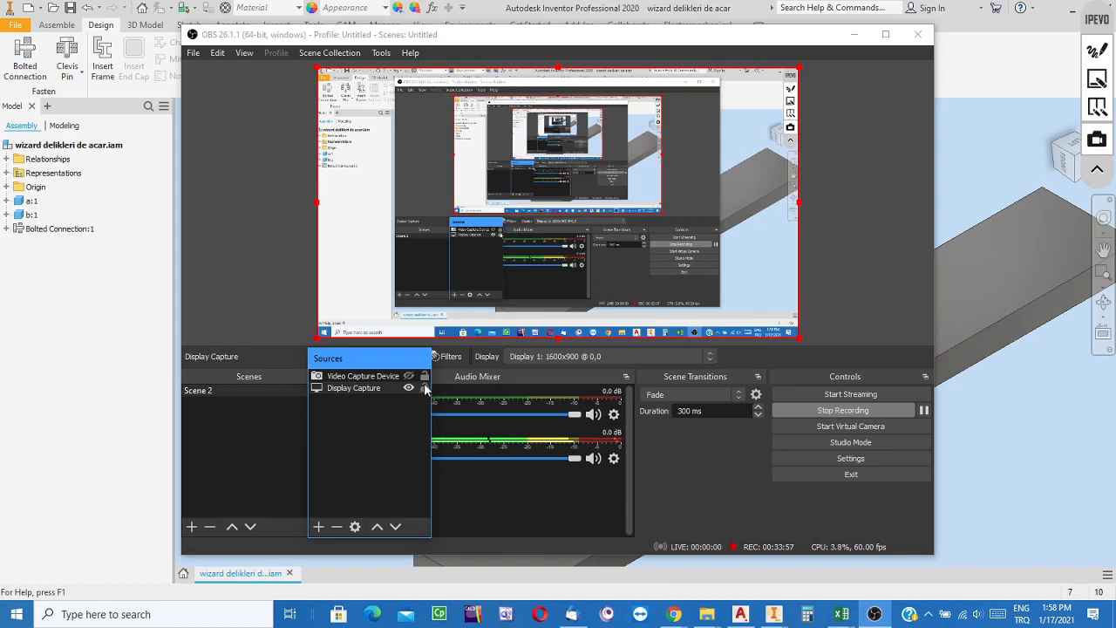